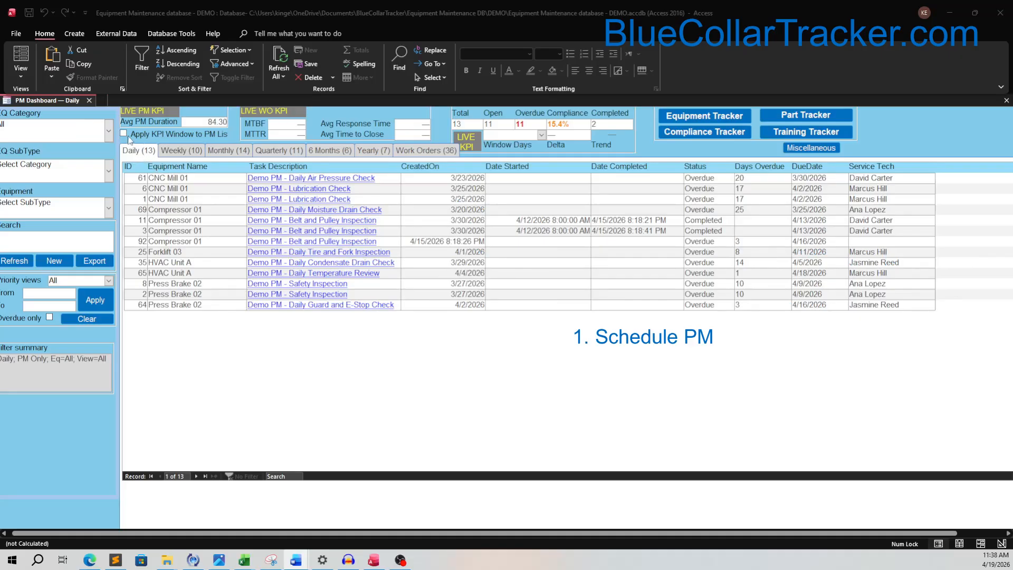
Filter the PM dashboard to the Production category, Press Brake subtype and Press Brake 02 equipment
click(109, 130)
click(114, 181)
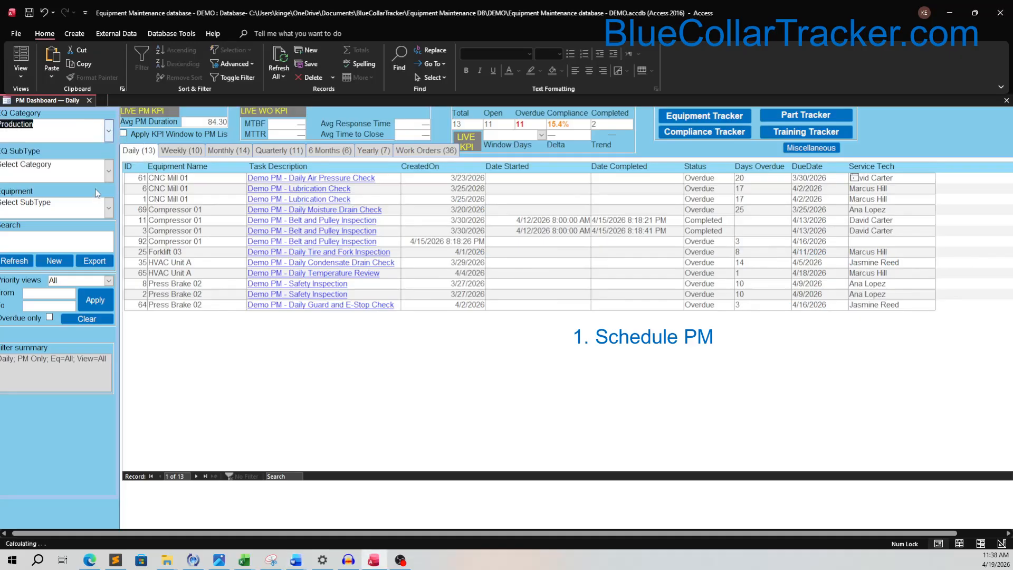
click(109, 171)
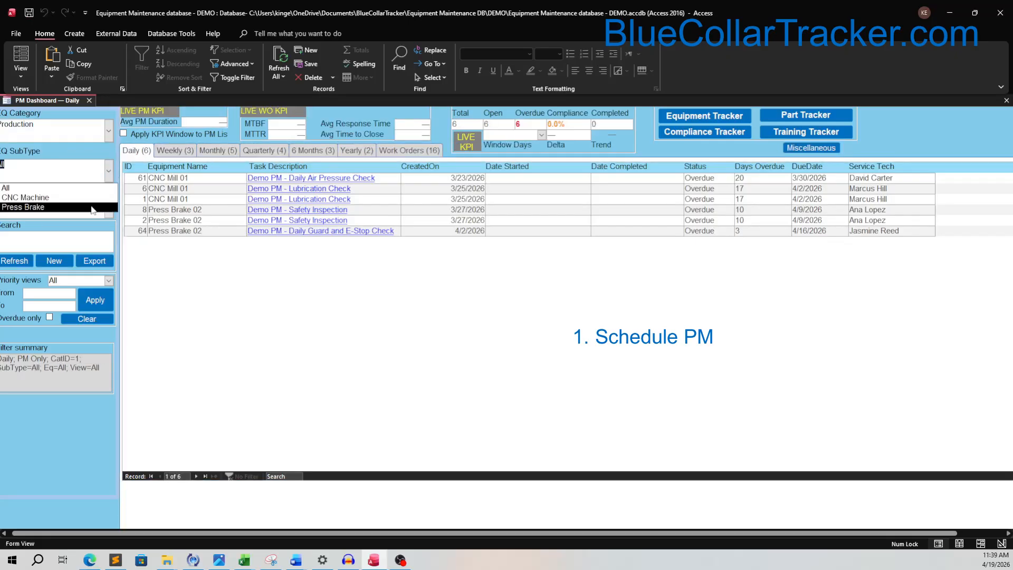
click(91, 208)
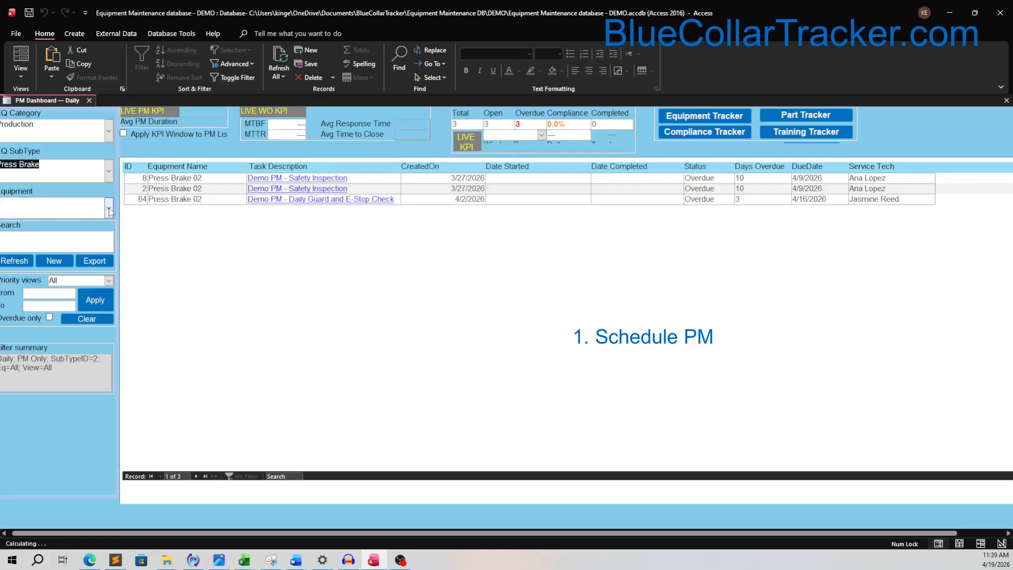
click(109, 210)
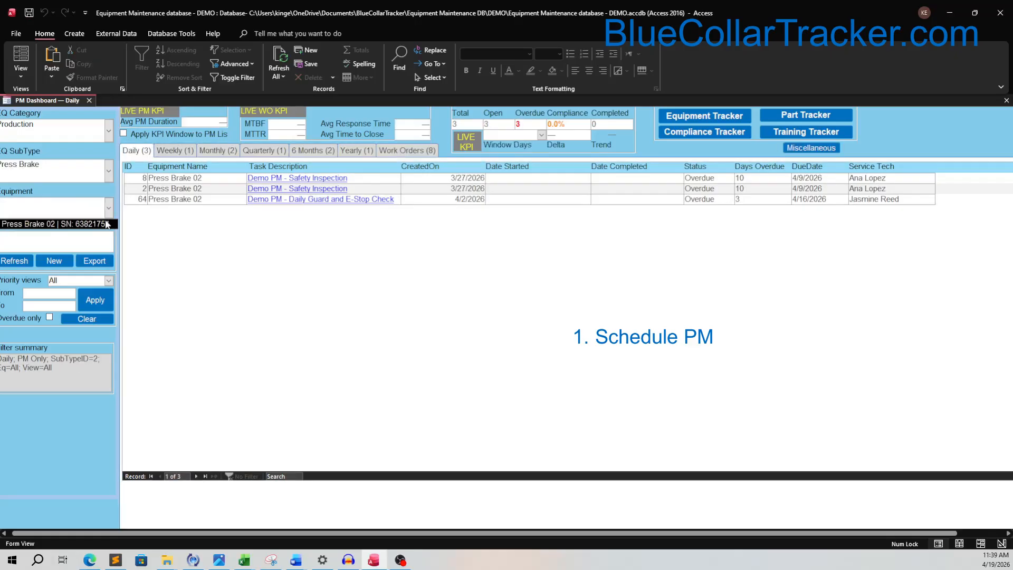
click(105, 220)
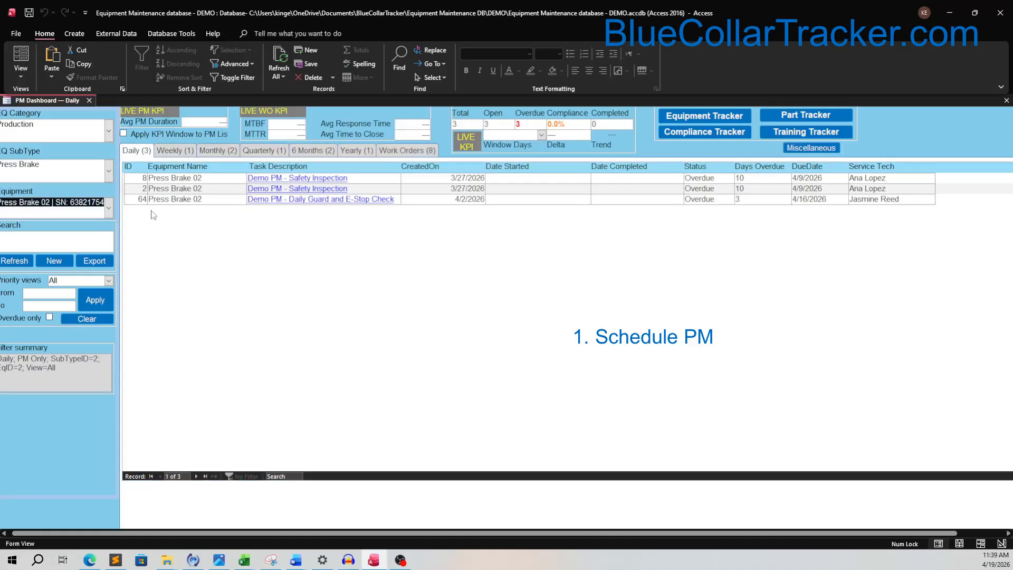
Create a new PM record for Press Brake 02 with the task "Inspect chains and sprockets"
click(62, 262)
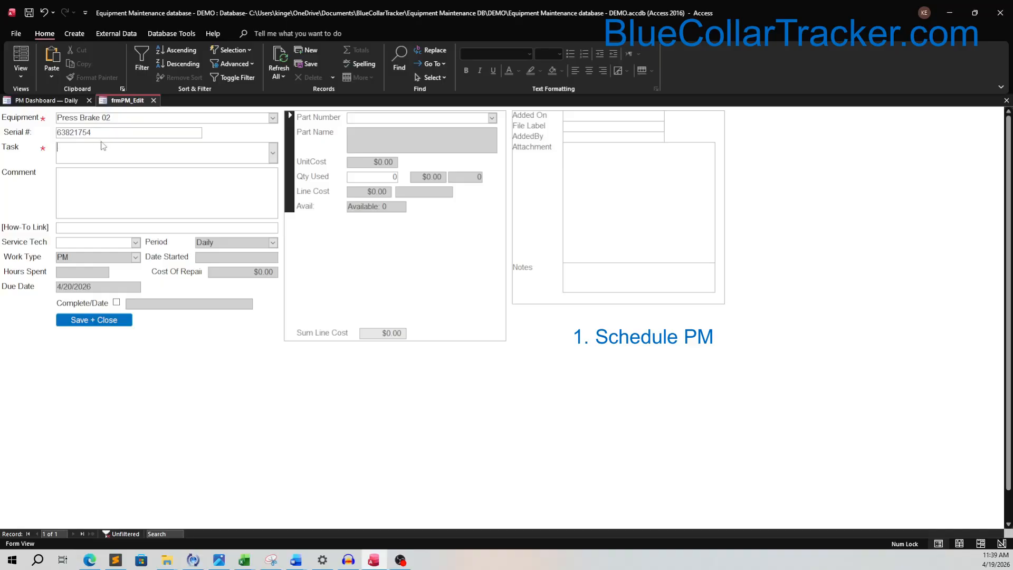
click(272, 152)
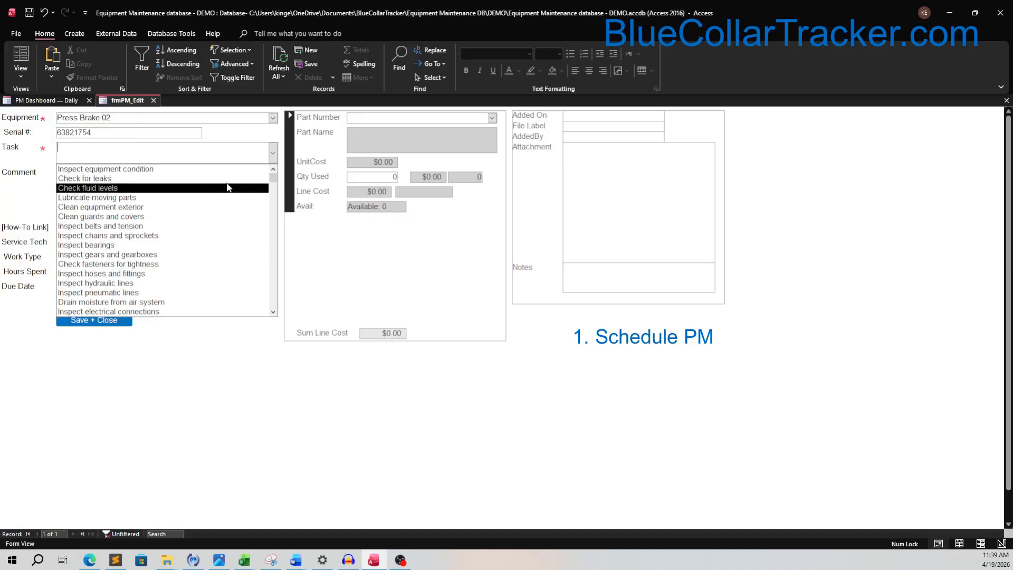
click(213, 236)
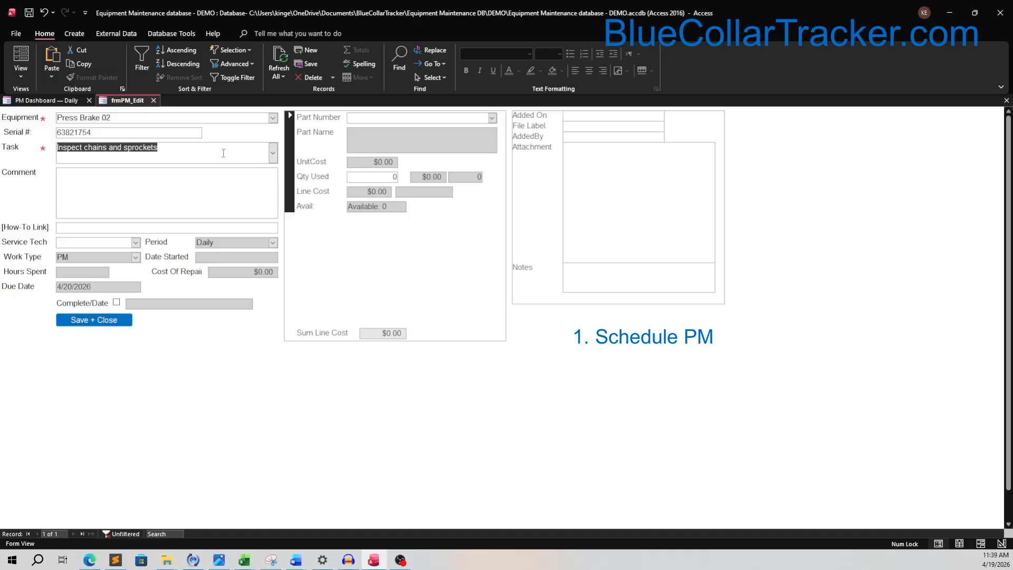
click(273, 153)
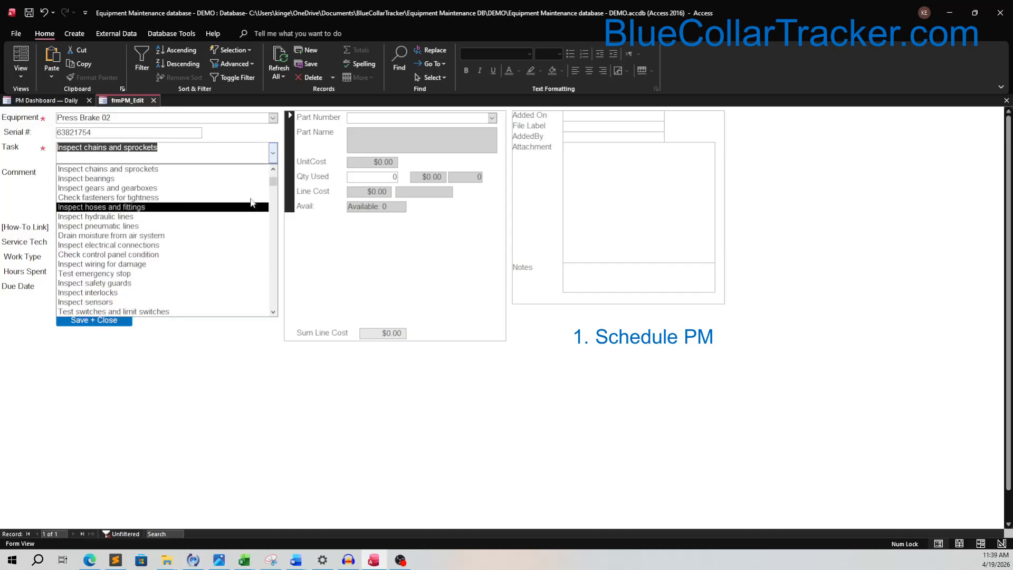
click(273, 155)
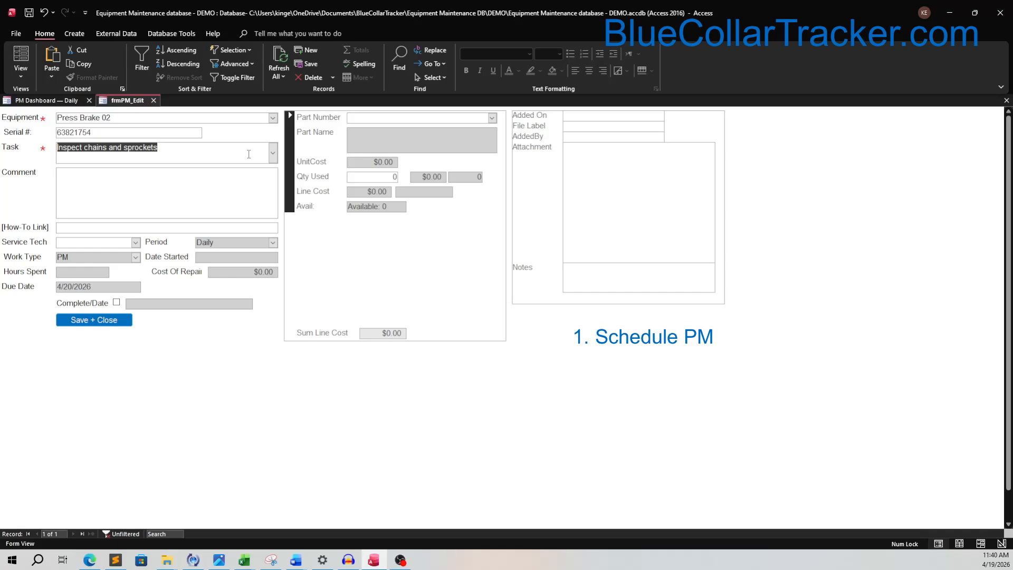
Paste "Inspect chains and sprockets by checking for elongated links" into the record's comment
click(234, 181)
right_click(234, 179)
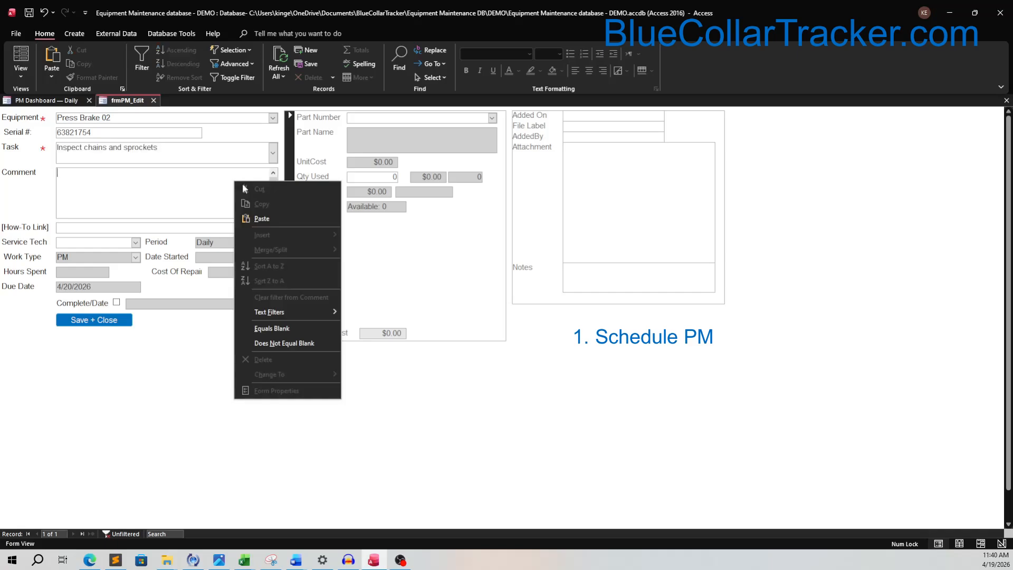
click(247, 217)
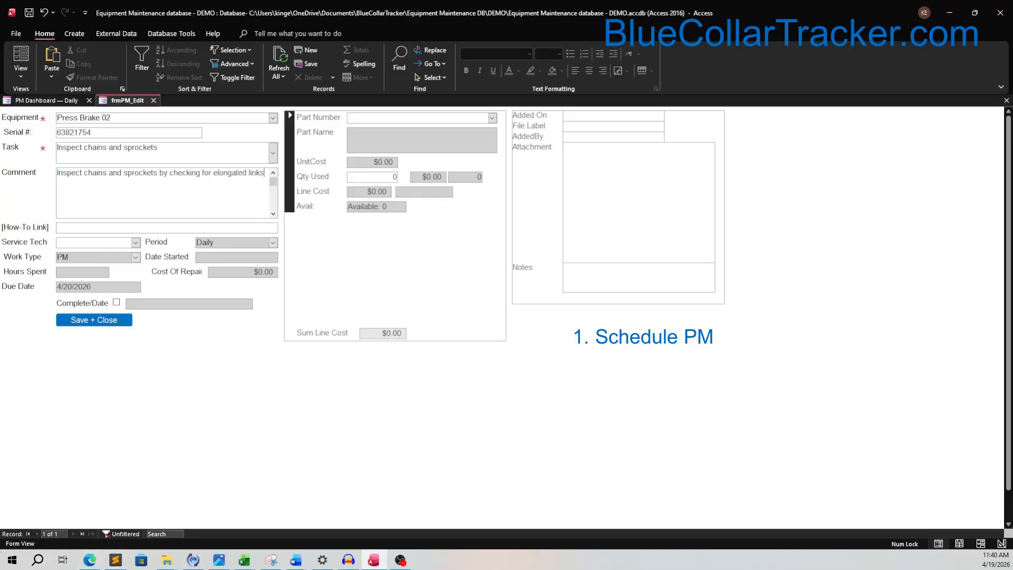
Paste the copied file path for Motion Perfect v5.6 into the record's How-To Link
key(alt+Tab)
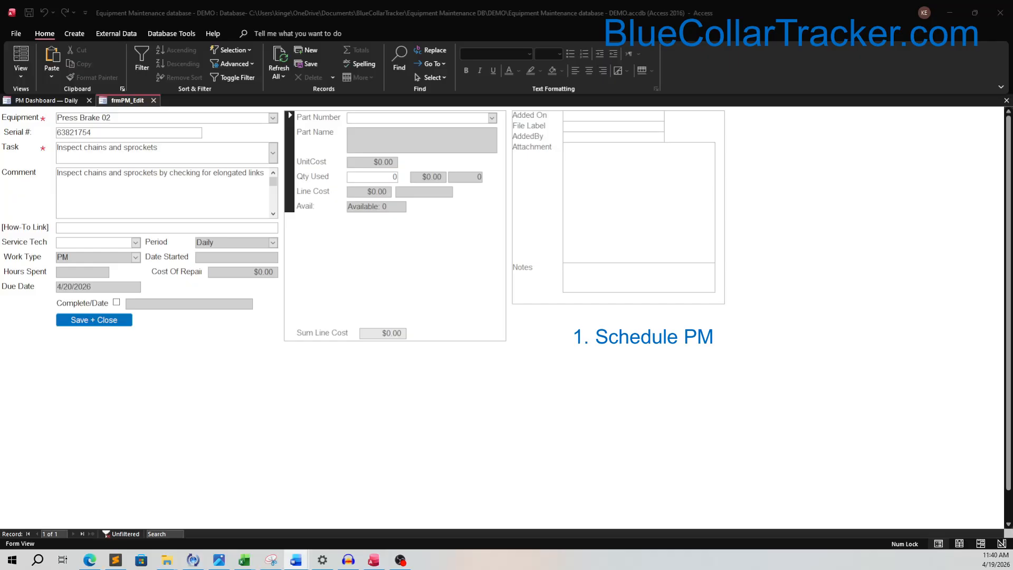
click(253, 228)
right_click(253, 230)
click(275, 264)
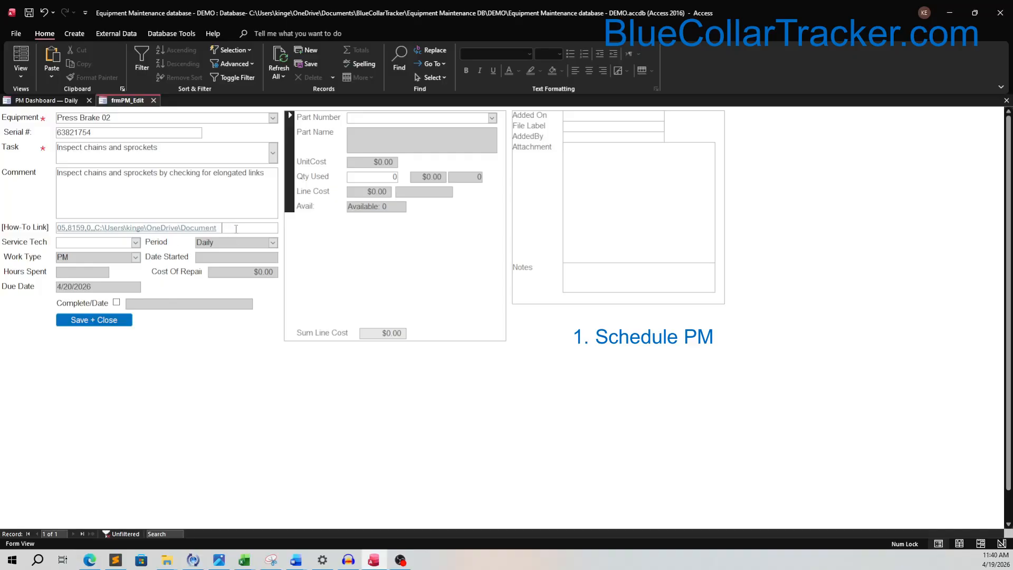
Review the Service Tech, Period and Work Type options and the start date, hours, repair cost and due date fields
click(135, 242)
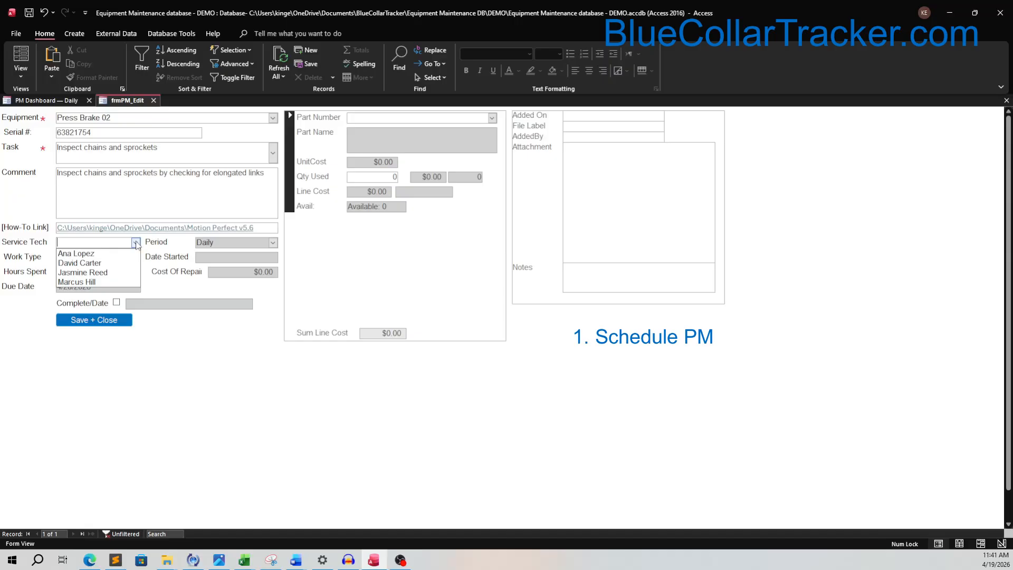
click(136, 243)
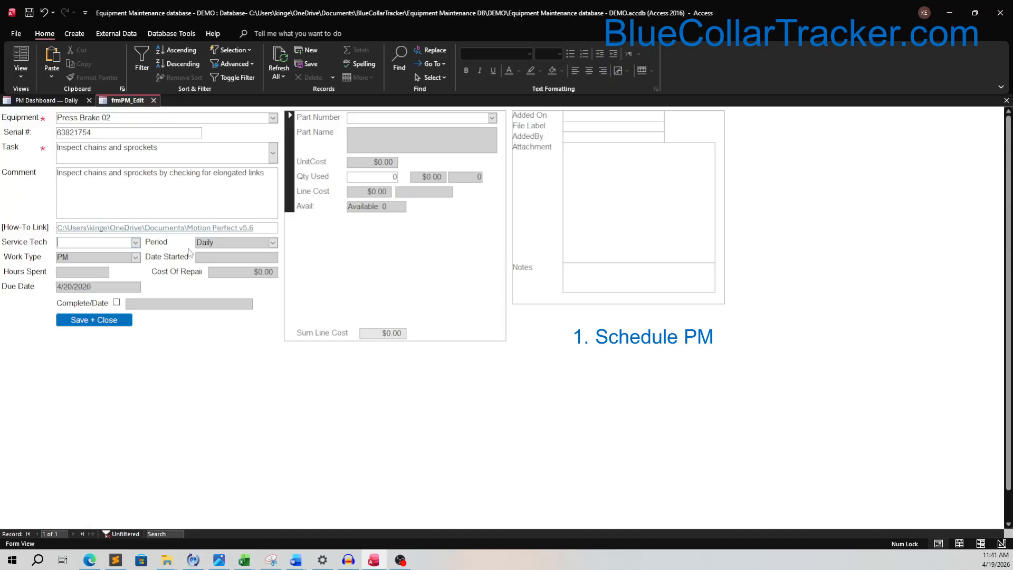
click(272, 243)
click(273, 243)
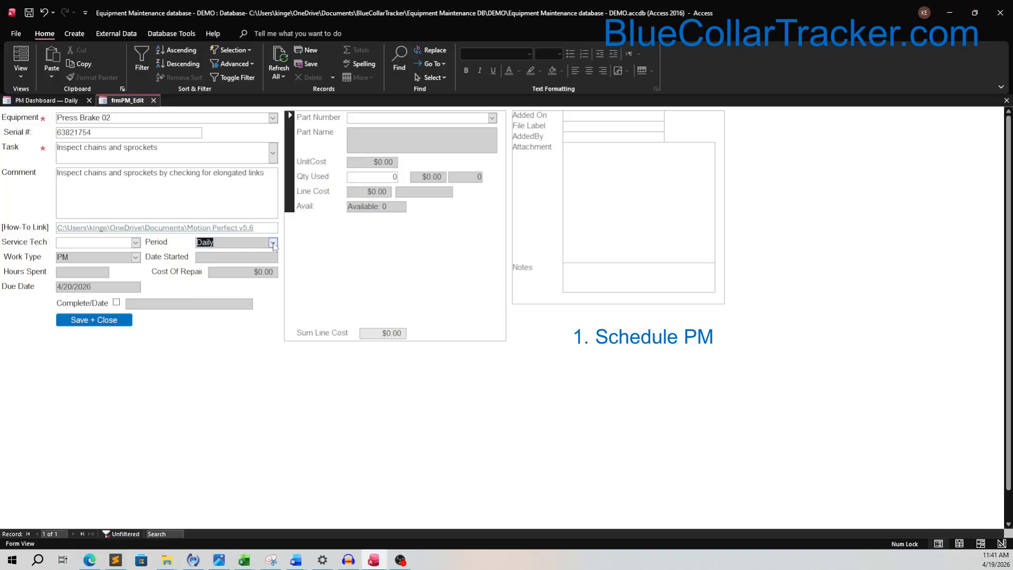
click(136, 257)
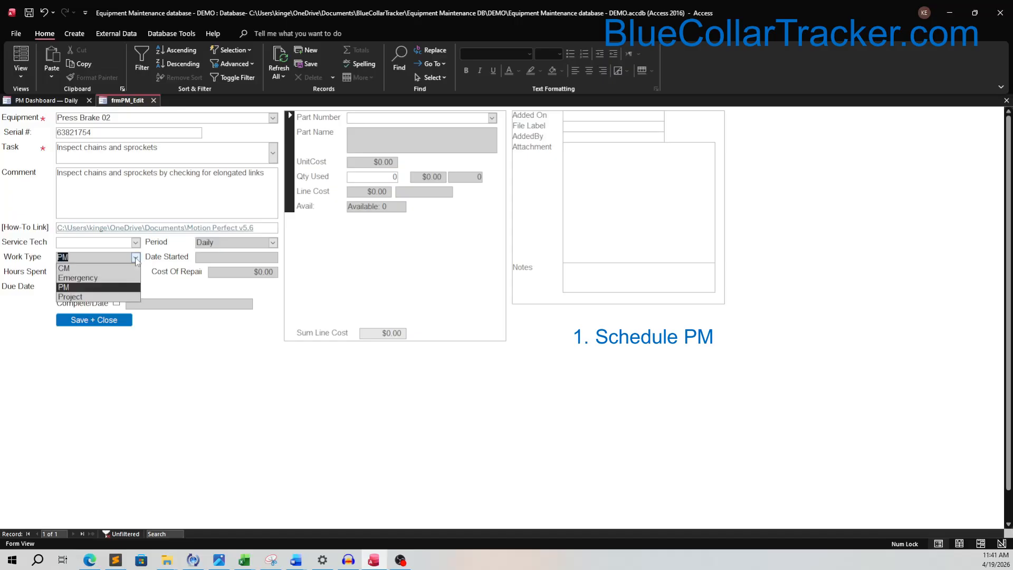
click(216, 258)
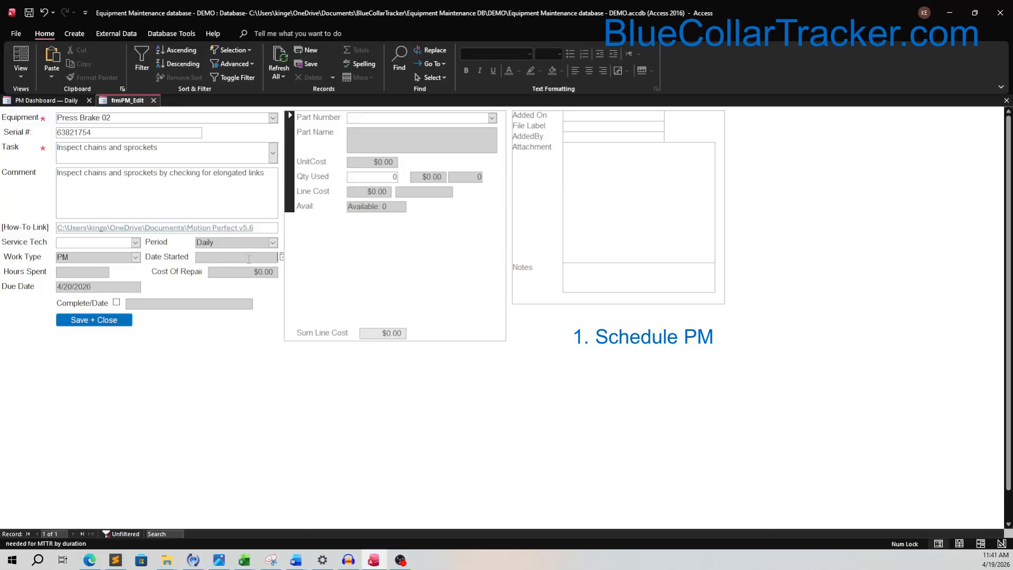
click(101, 271)
click(231, 273)
click(118, 288)
Add part BLT-A42 (A42 V-Belt) to the PM record with a quantity used of 2
click(493, 118)
click(503, 130)
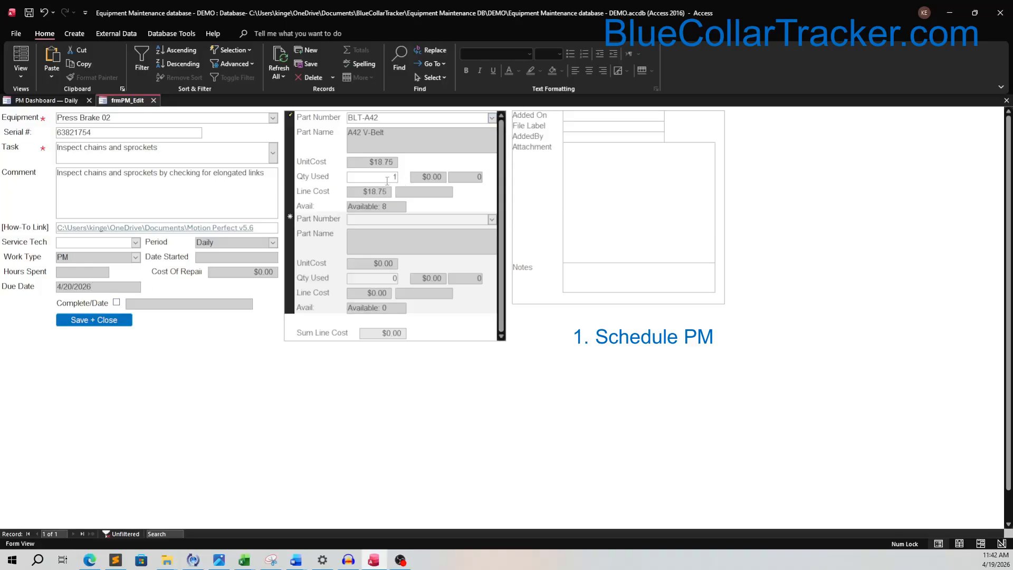
double_click(391, 177)
text(2)
Add part BOLT-3_8-16X1 (3/8-16 x 1 Hex Bolt Zinc) as the second part with a quantity used of 3
click(491, 219)
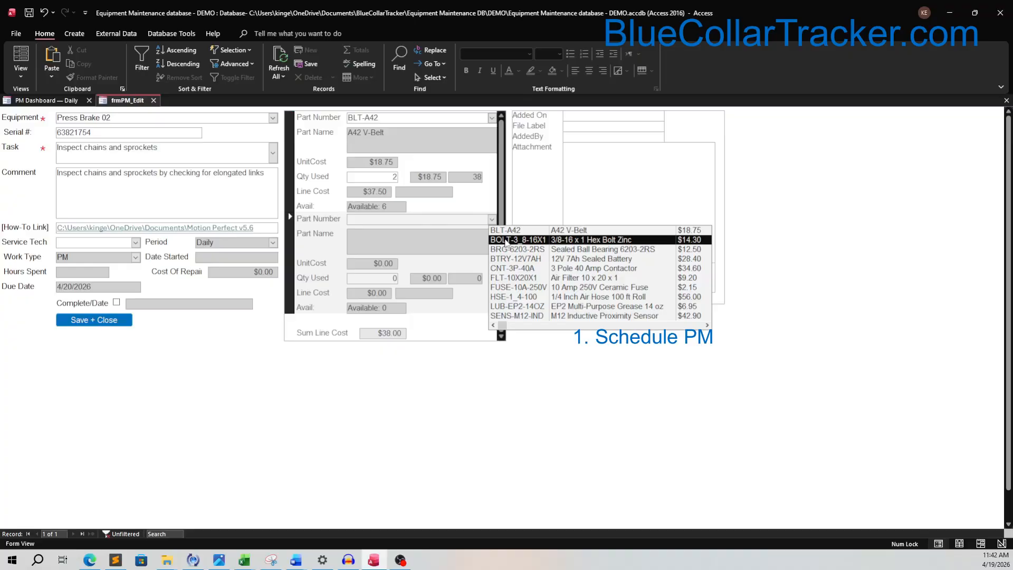
click(506, 242)
double_click(397, 278)
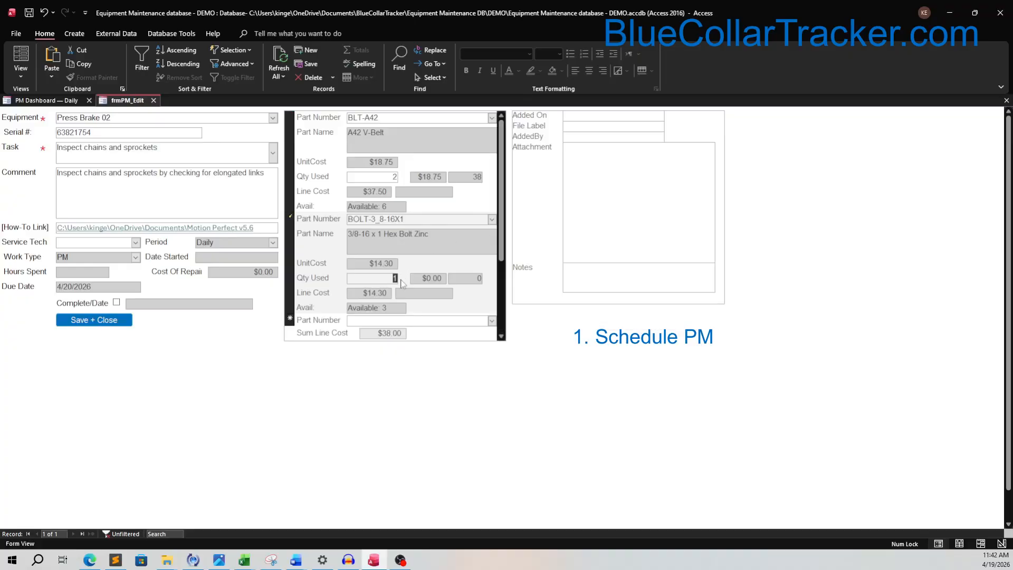
text(3)
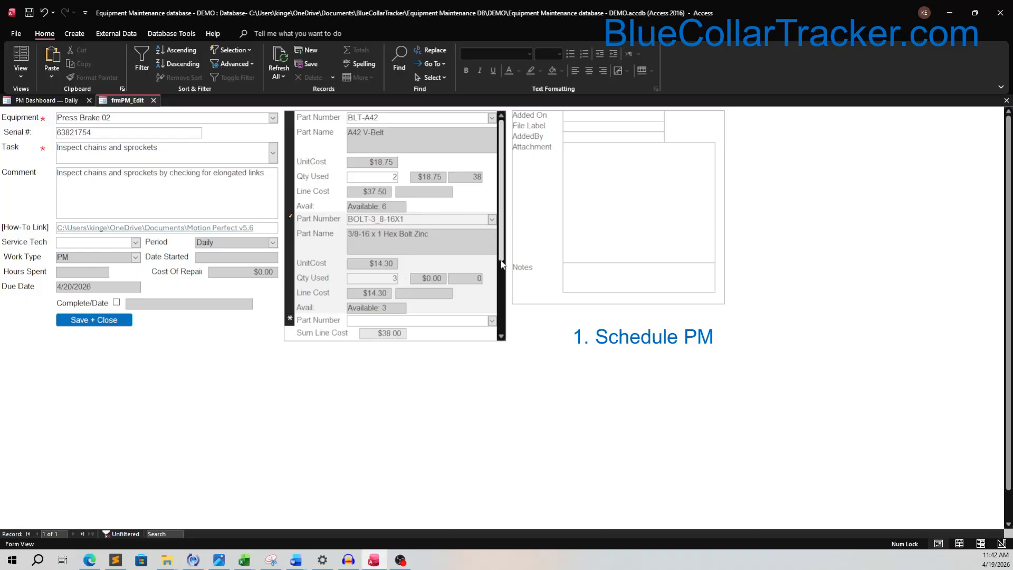
Add part BTRY-12V7AH (12V 7Ah Sealed Battery) as the third part on the PM record
click(501, 336)
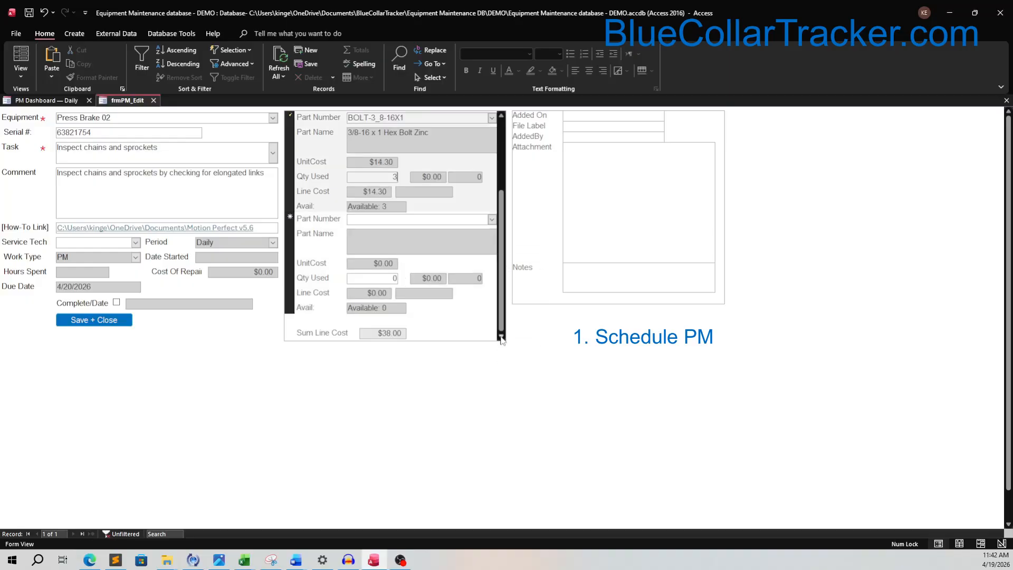
click(492, 221)
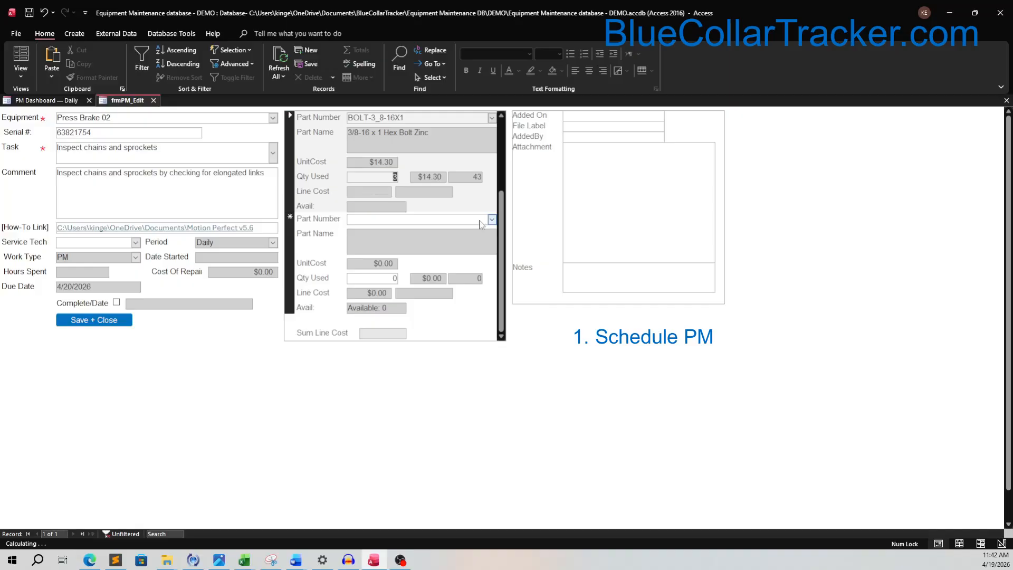
click(492, 220)
click(508, 259)
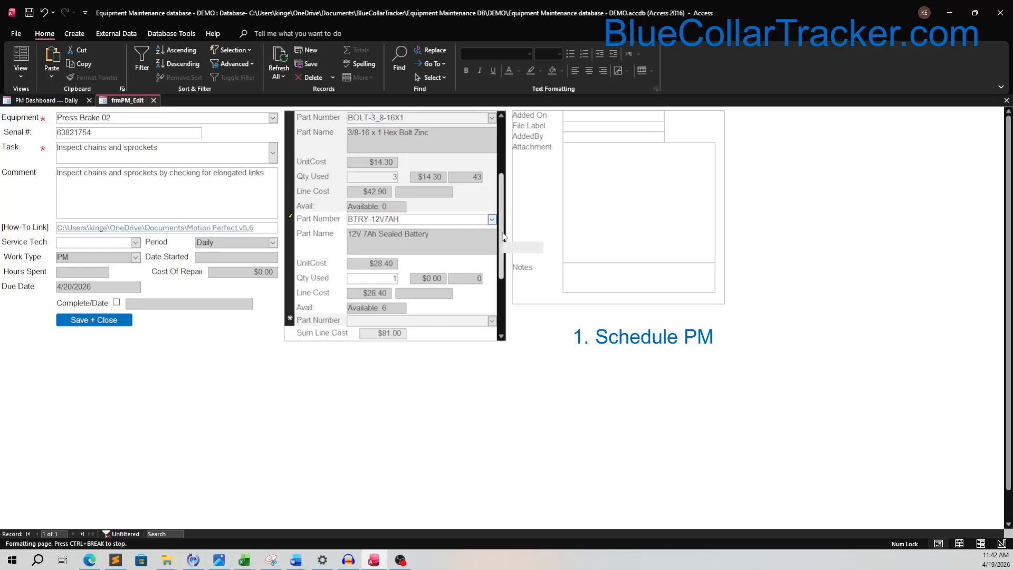
Try to set the A42 V-Belt's quantity used to 20000, and set it back to 2
scroll(501, 190, up, 1)
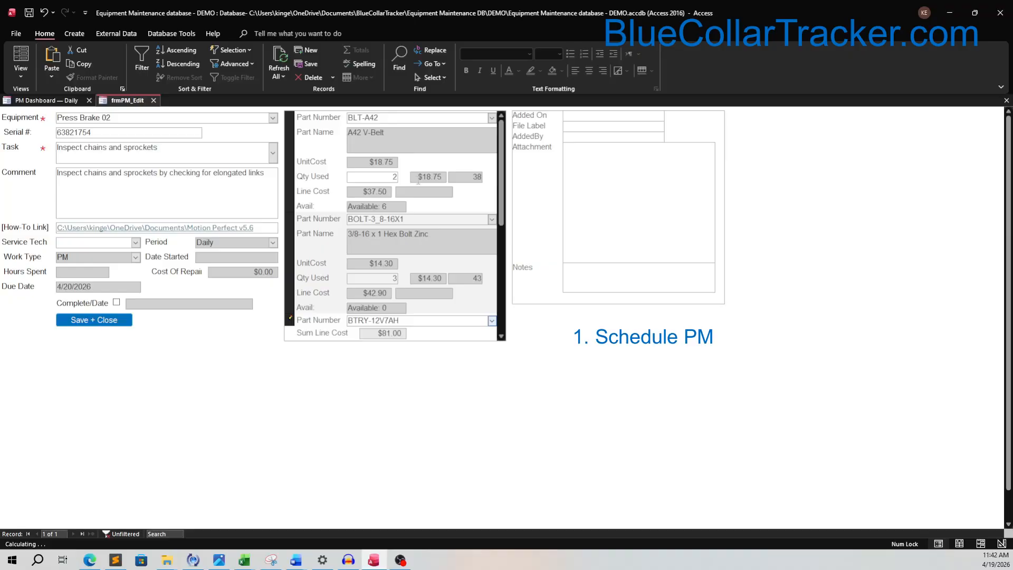
click(396, 178)
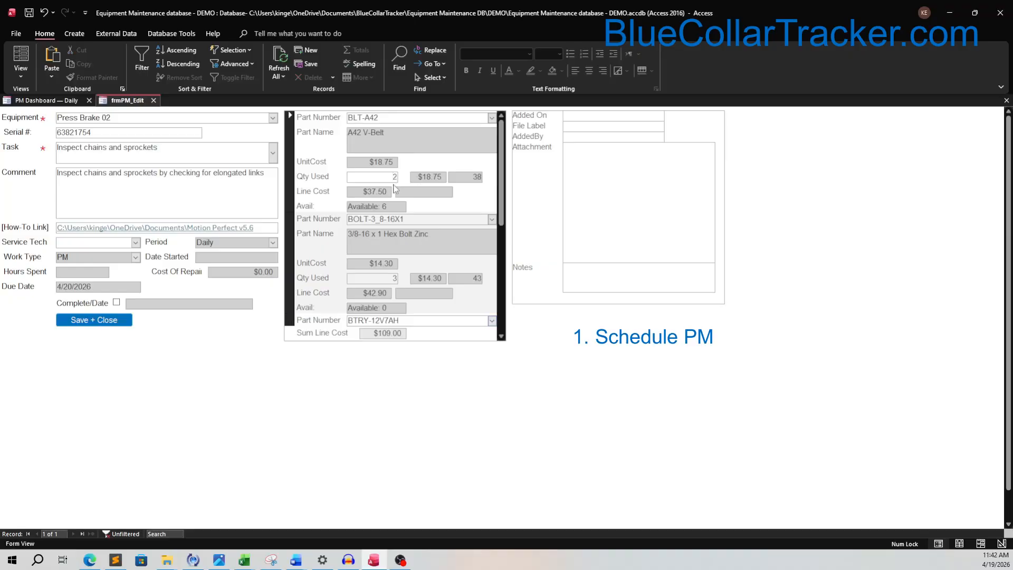
text(0000)
click(404, 238)
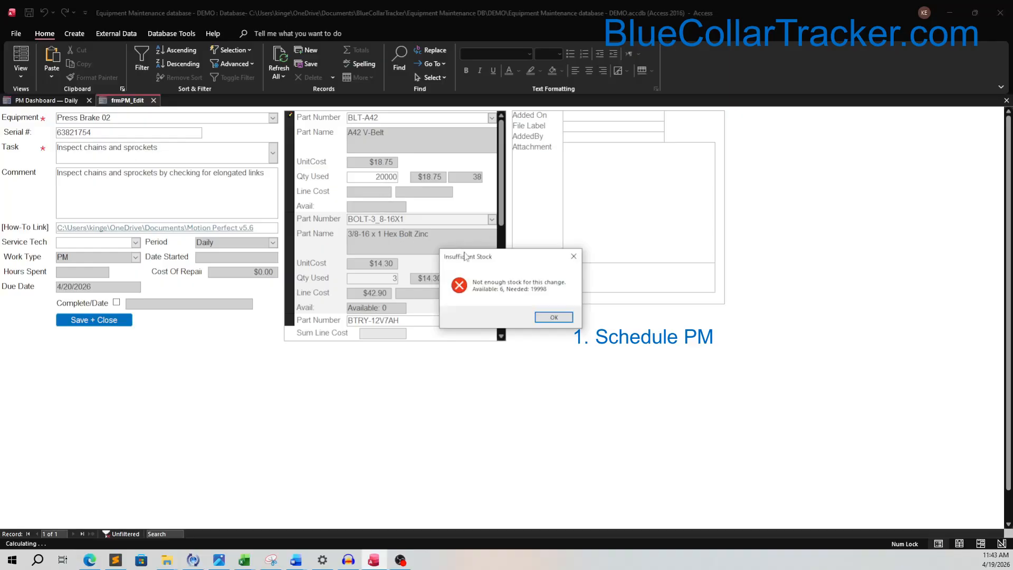
drag(464, 251, 390, 219)
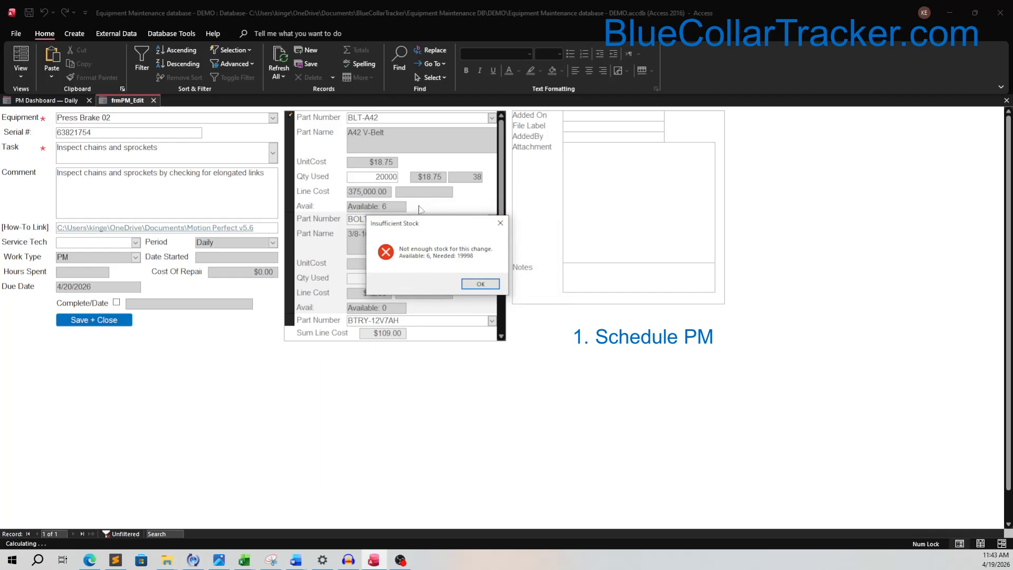
click(463, 286)
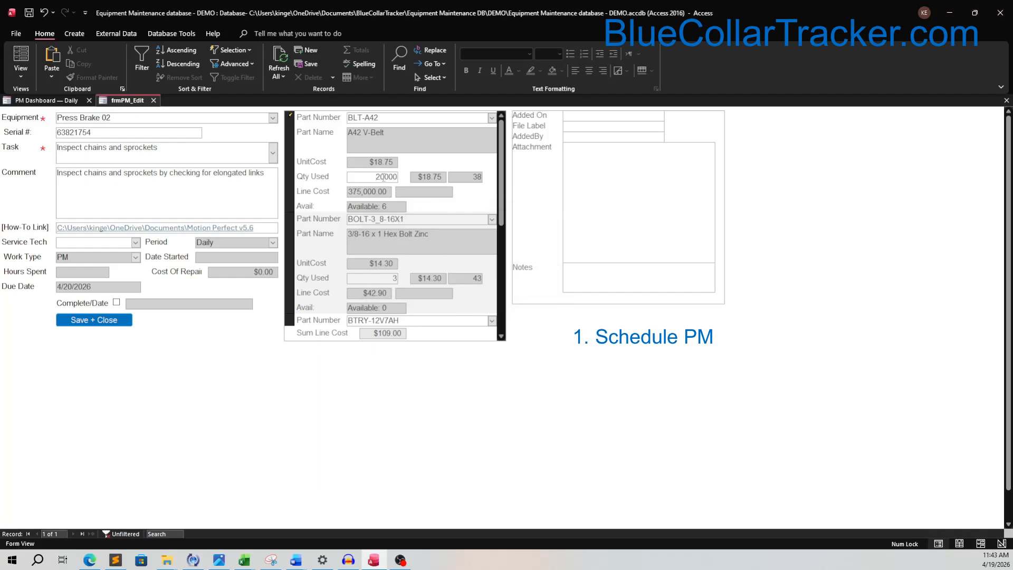
text(2)
click(395, 208)
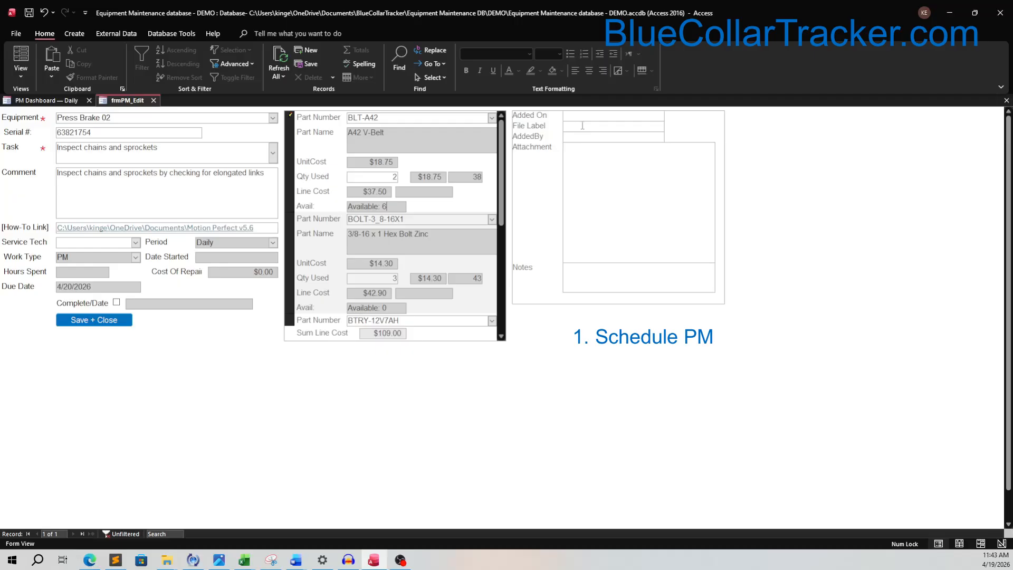
Start an attachment entry on the PM record with the added-on date 4/19/2026 and the file label Test
click(659, 115)
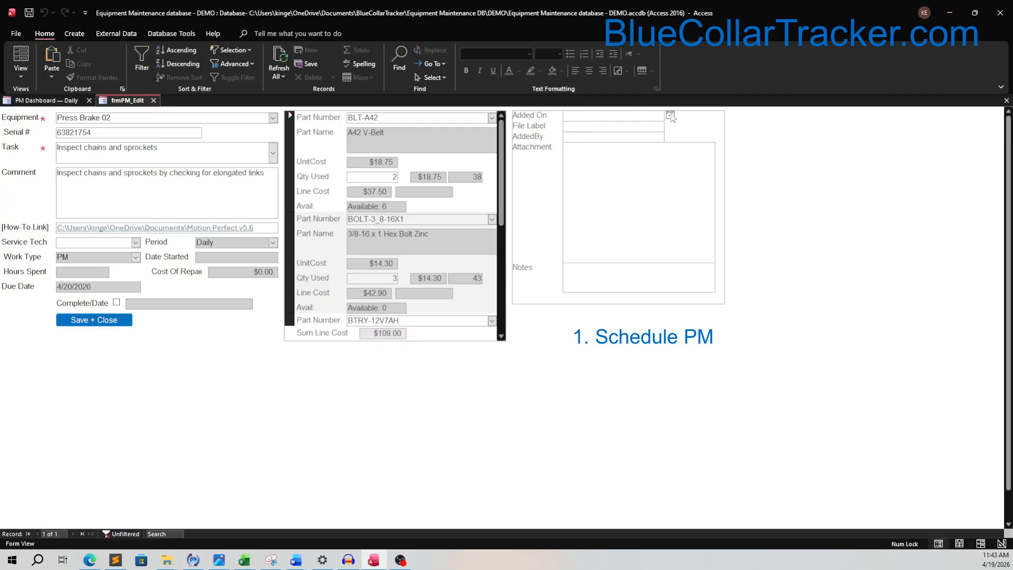
click(670, 116)
click(590, 170)
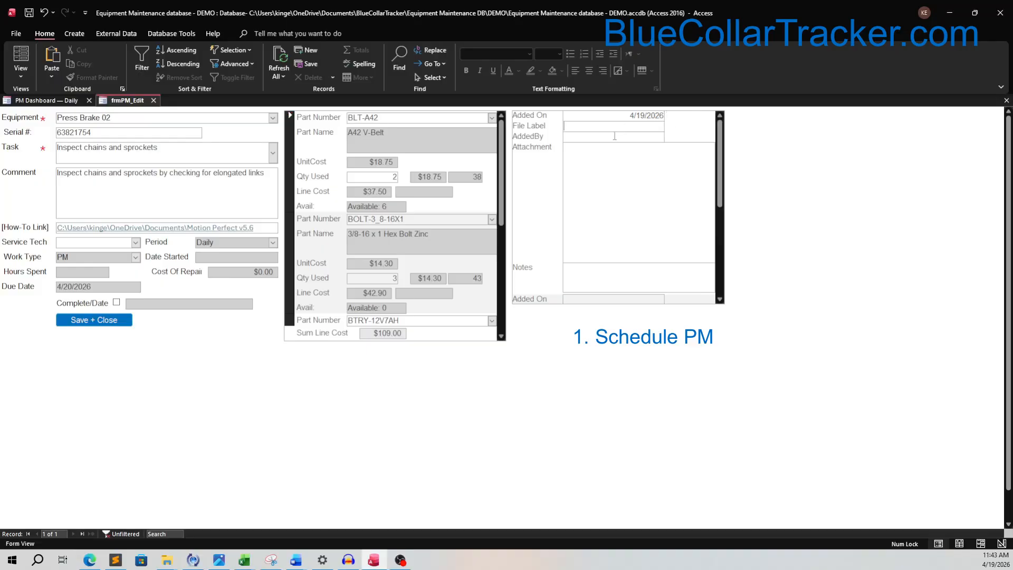
text(Test)
Attach parts material.txt from the Downloads folder to the Test entry, and save and close the PM record
click(618, 165)
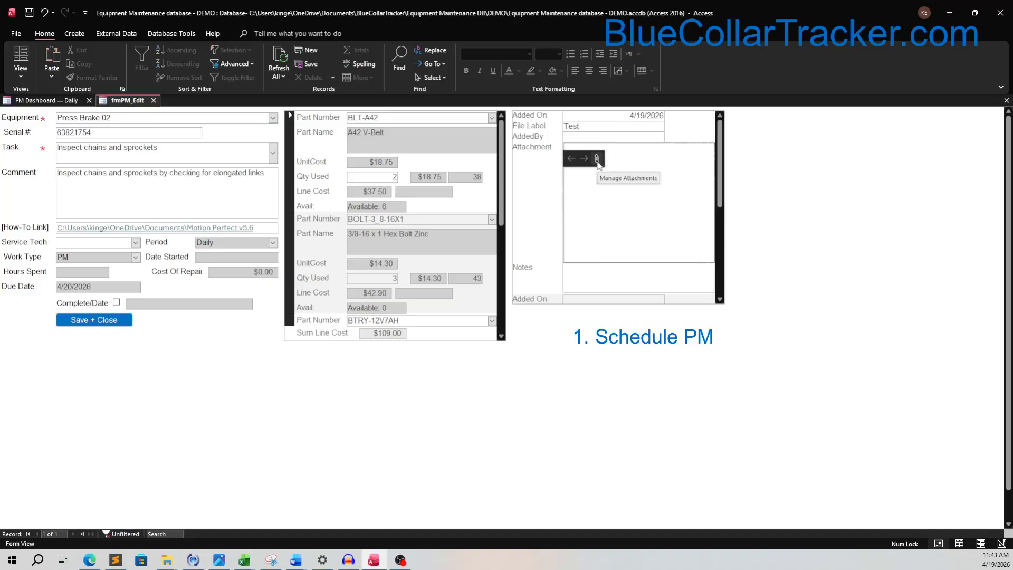
click(599, 164)
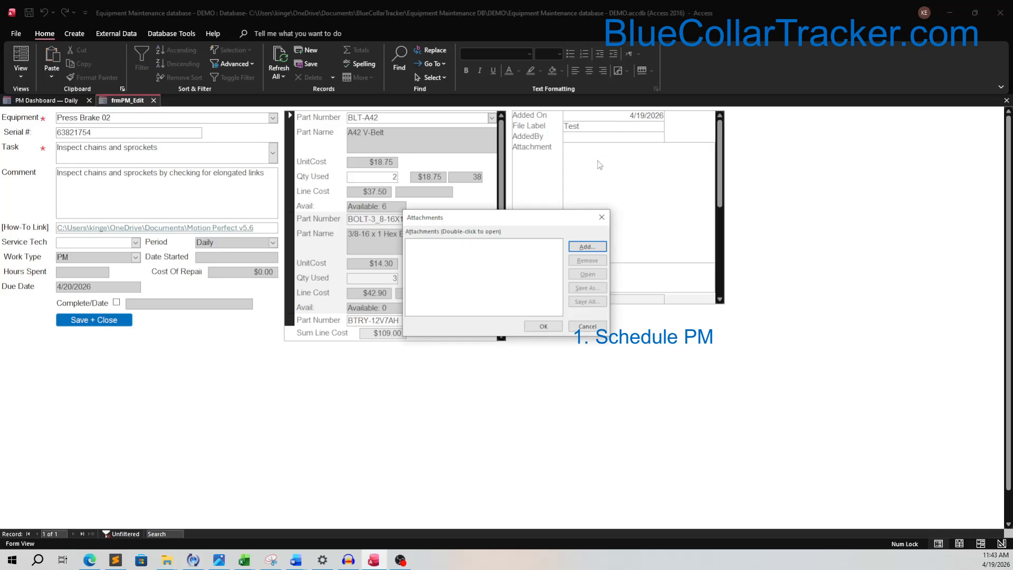
click(588, 247)
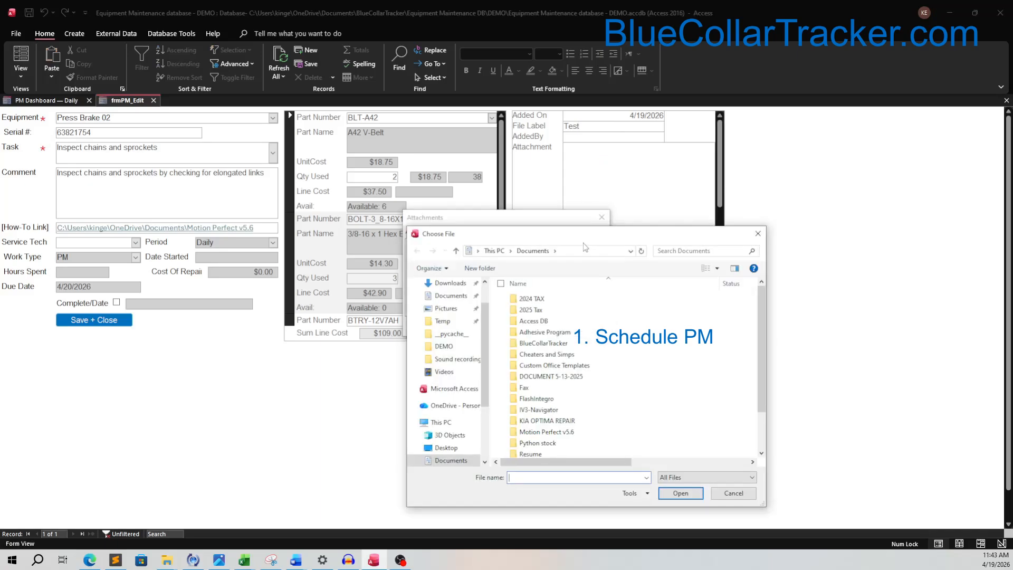
click(451, 283)
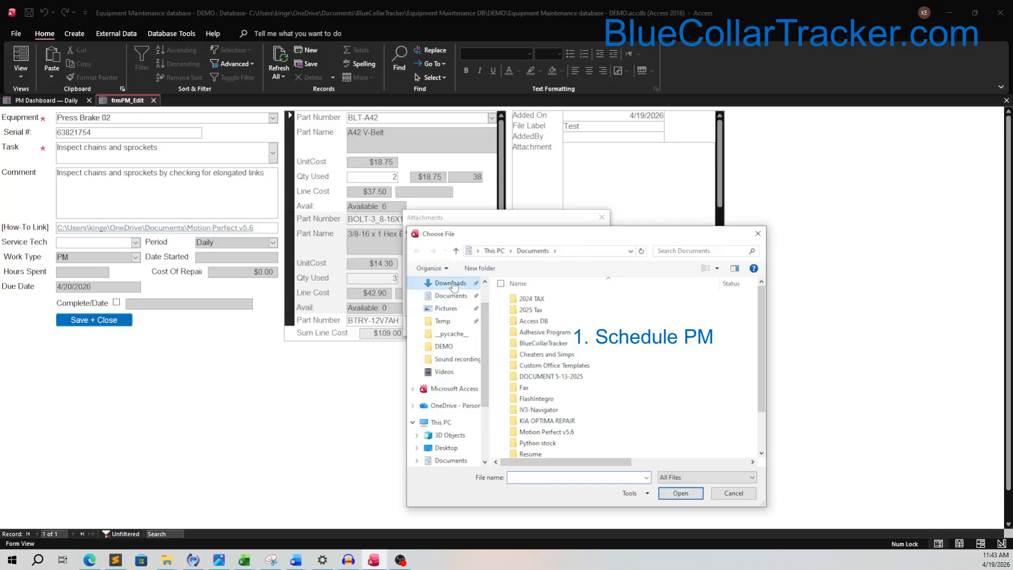
scroll(550, 342, down, 3)
scroll(551, 349, up, 2)
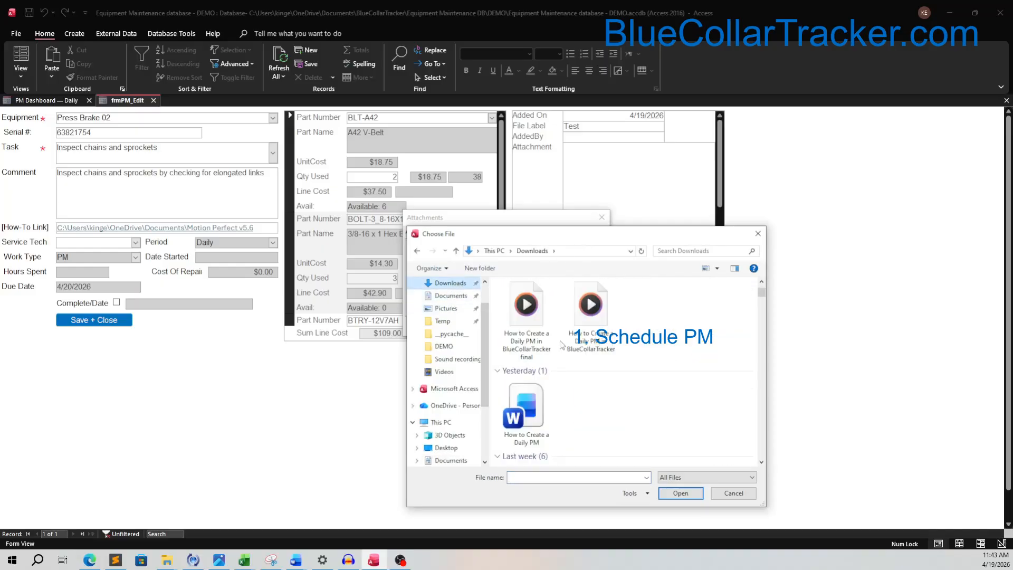
scroll(558, 358, down, 3)
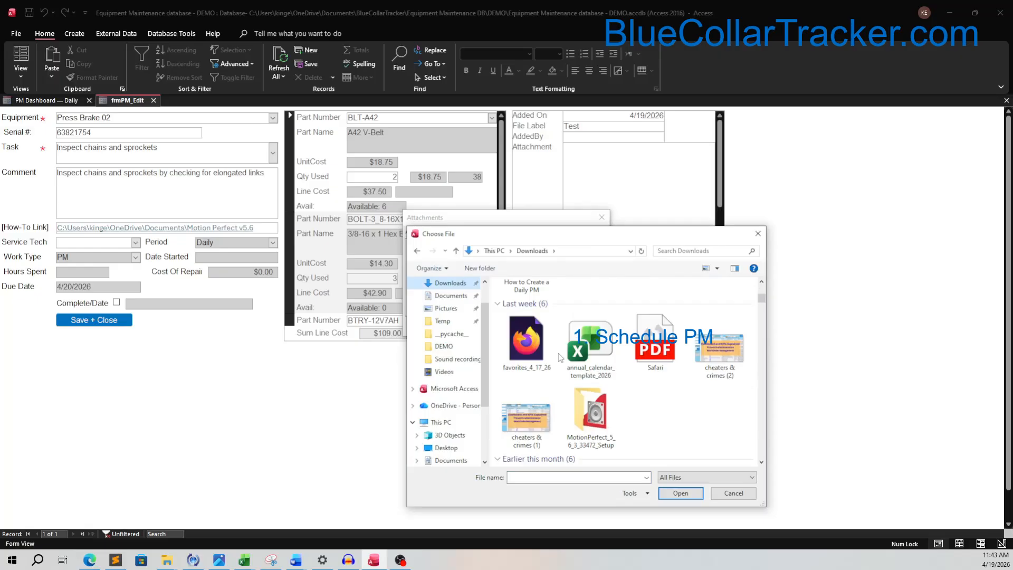
scroll(560, 358, down, 3)
double_click(651, 348)
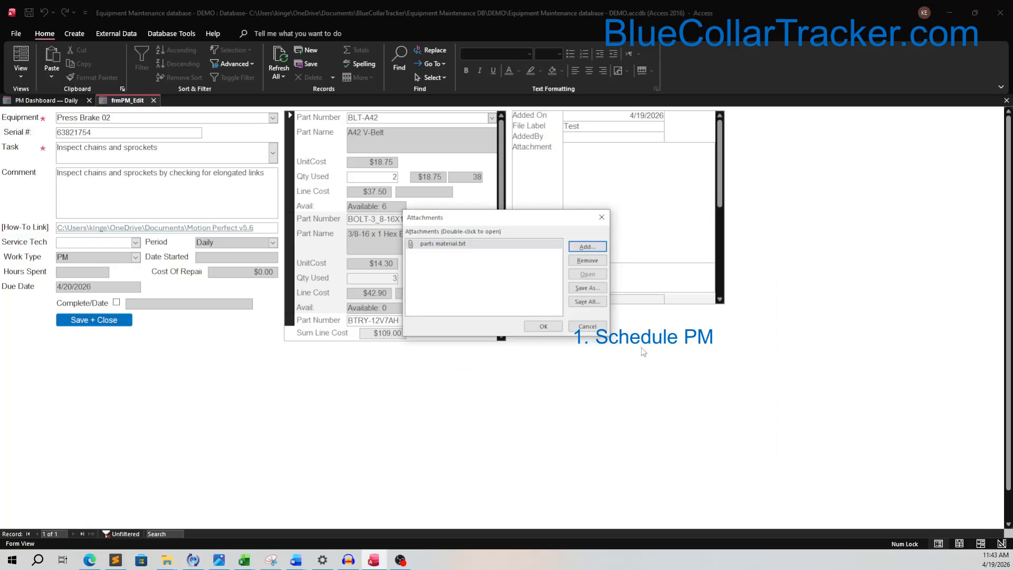
click(541, 327)
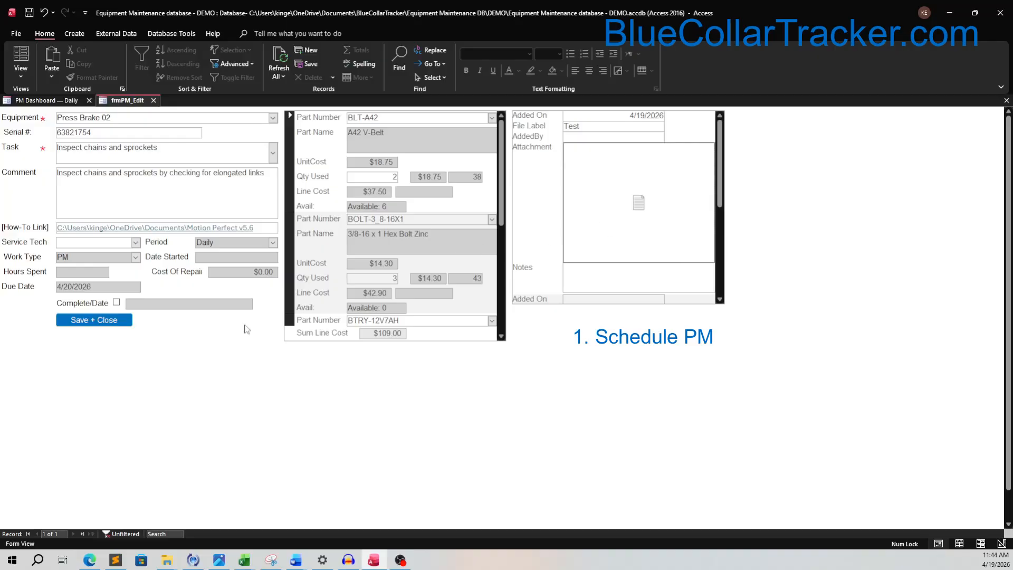
click(83, 321)
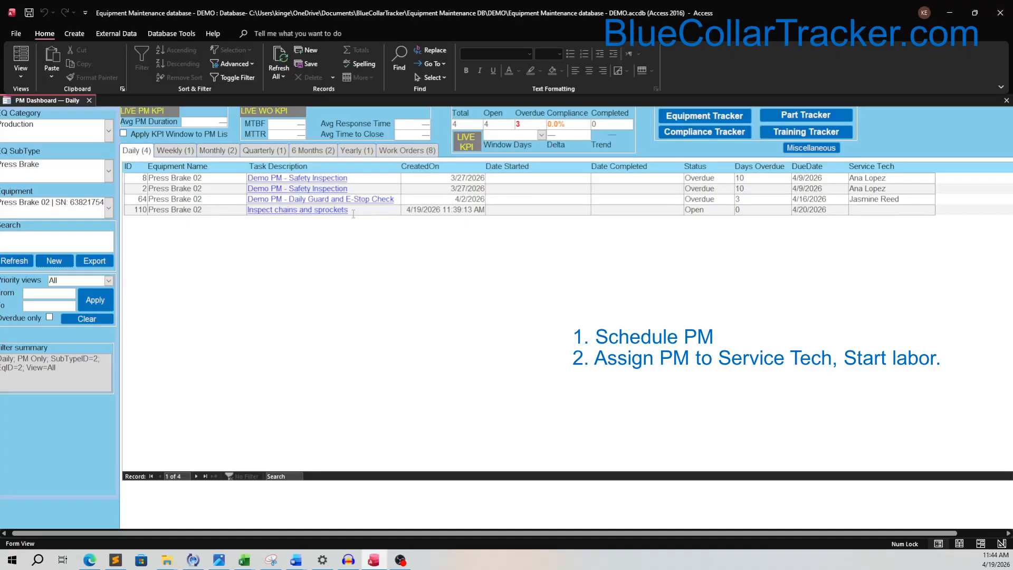
Assign the open Inspect chains and sprockets PM to the first service tech in the list, and save and close it
click(380, 210)
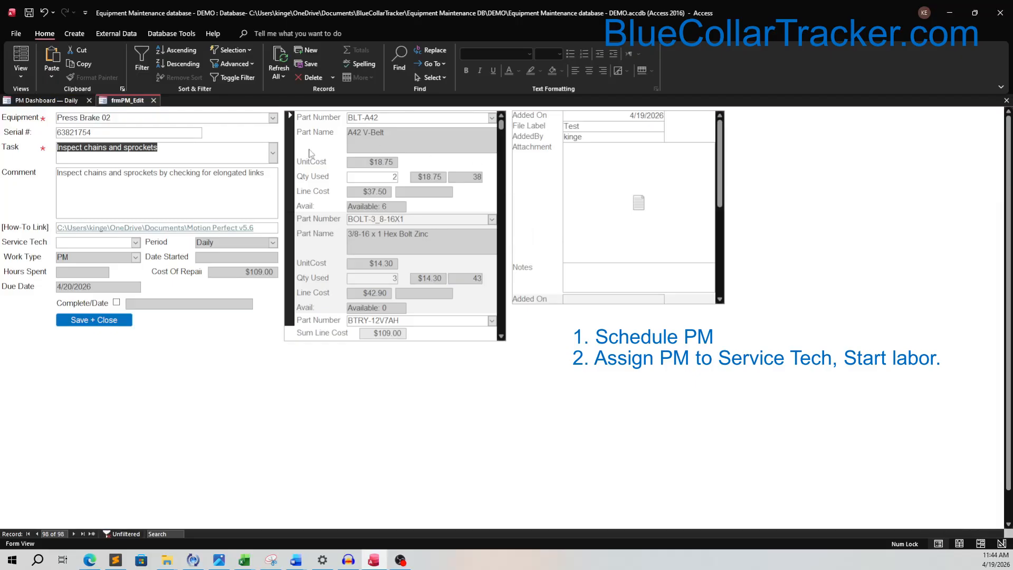
click(135, 242)
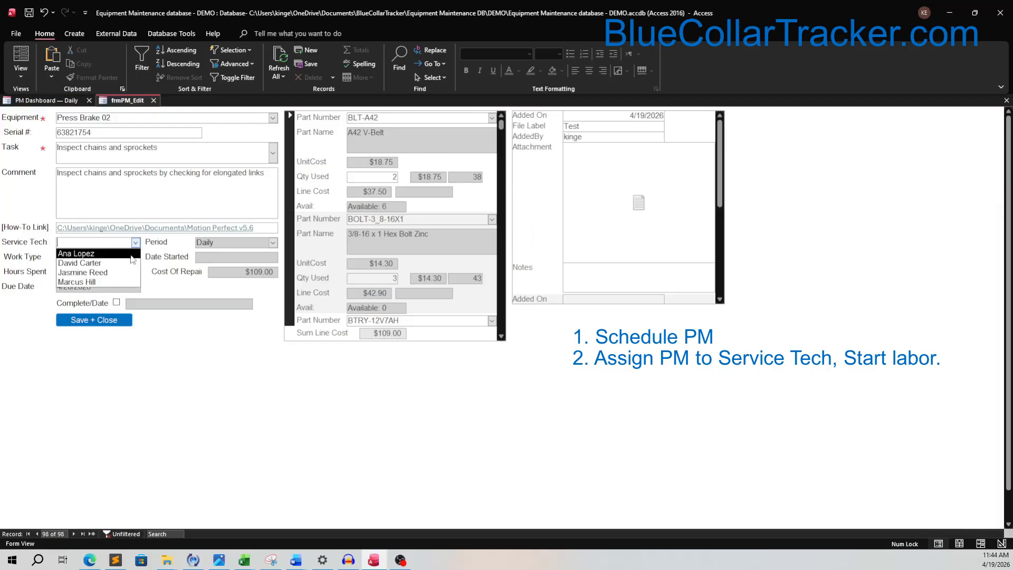
click(126, 250)
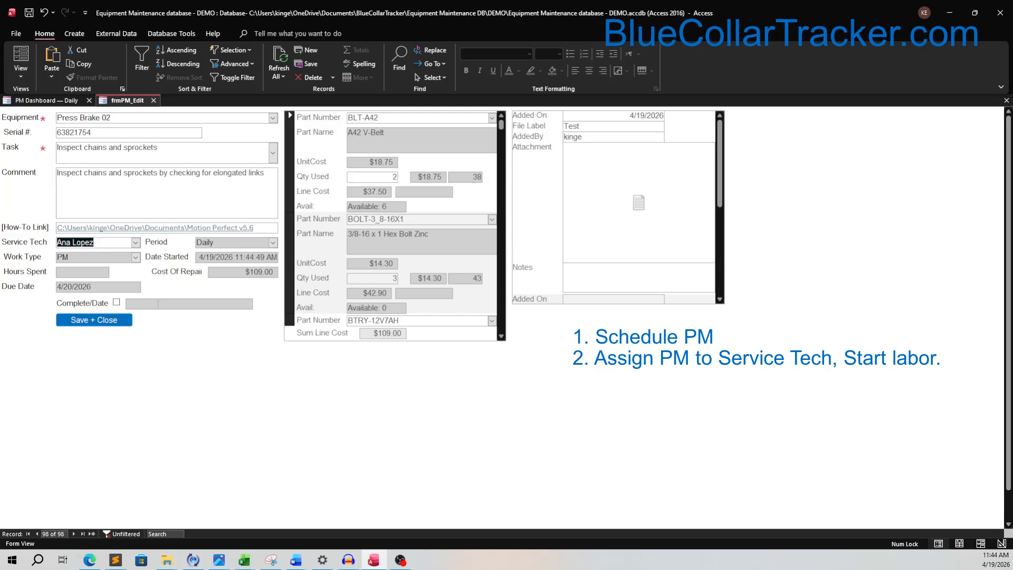
click(127, 320)
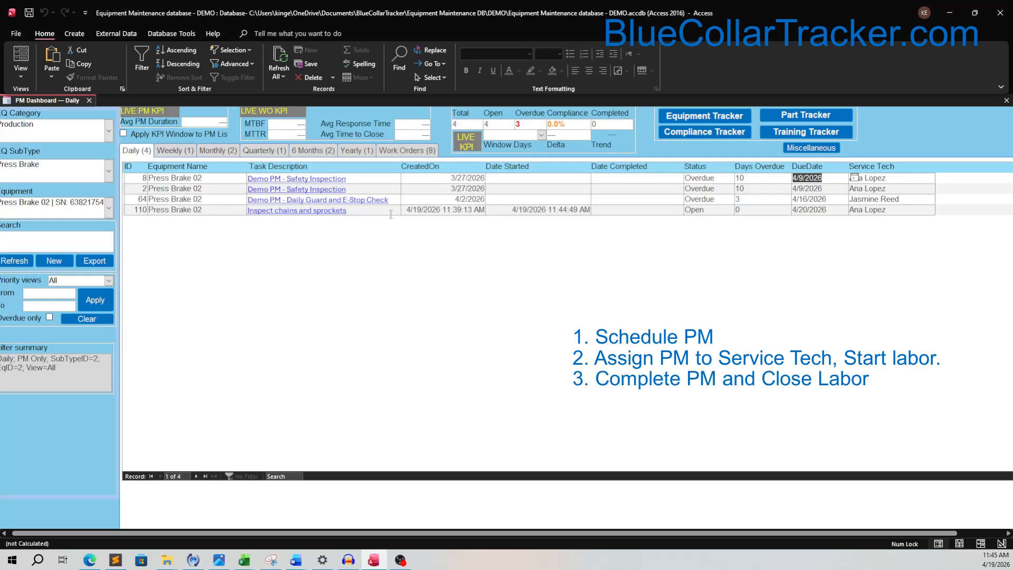
Reopen the Inspect chains and sprockets PM and paste the hooked teeth, excessive slack and chain-pull test guidance at the end of its comment
click(338, 210)
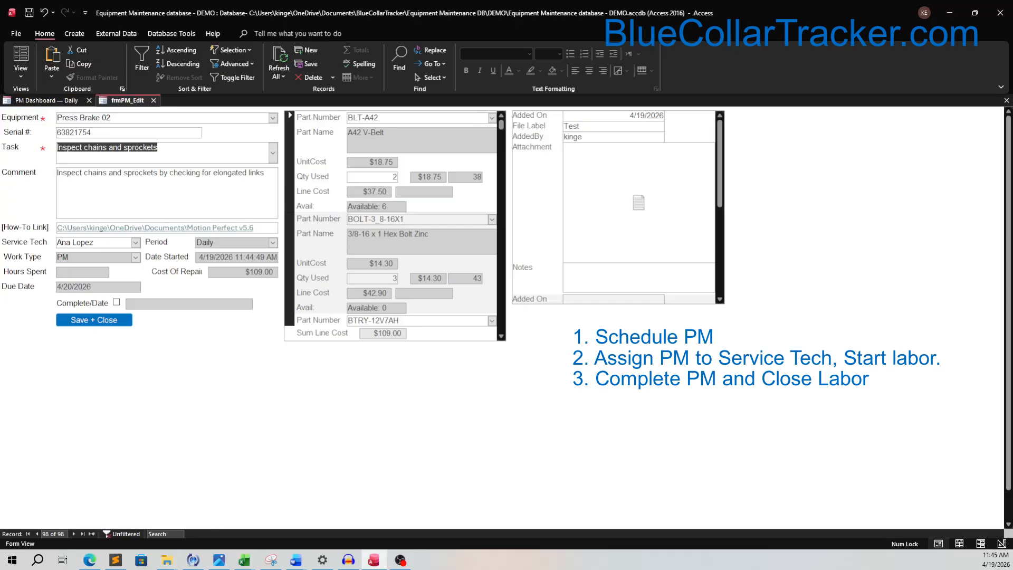
right_click(266, 171)
click(288, 211)
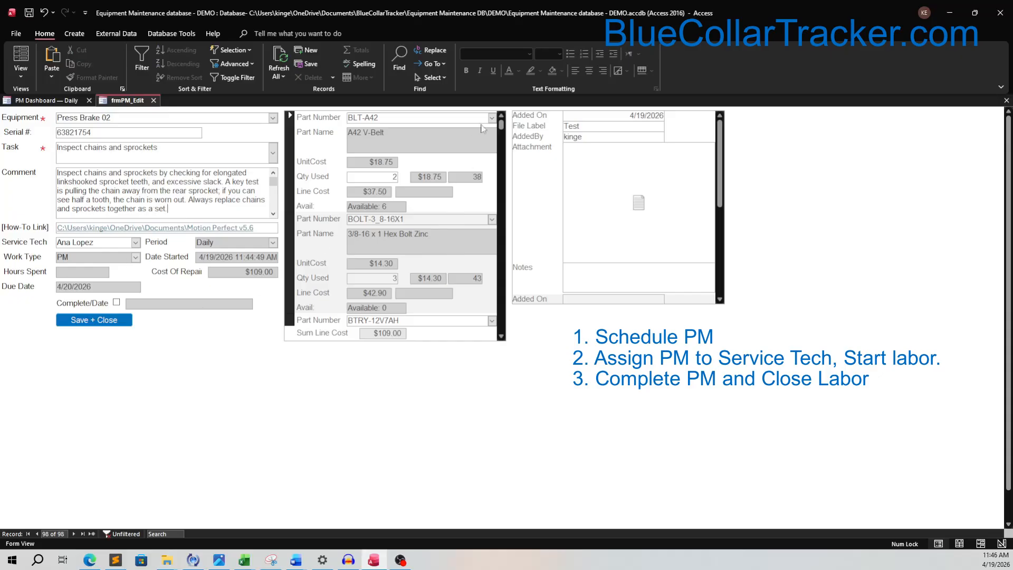
Set the A42 V-Belt's quantity used to 5 on the PM record
click(397, 175)
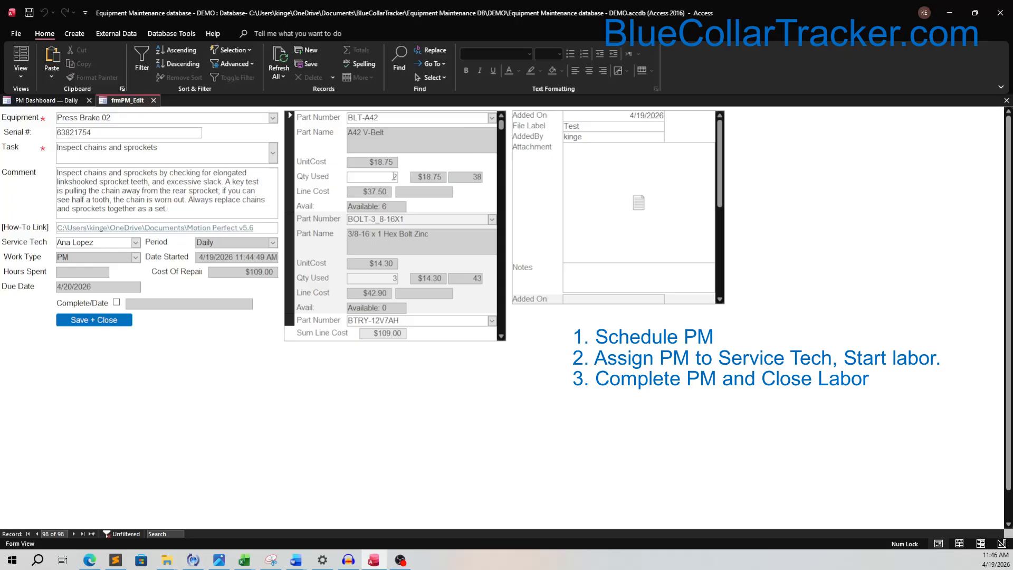
double_click(396, 176)
text(5)
click(430, 217)
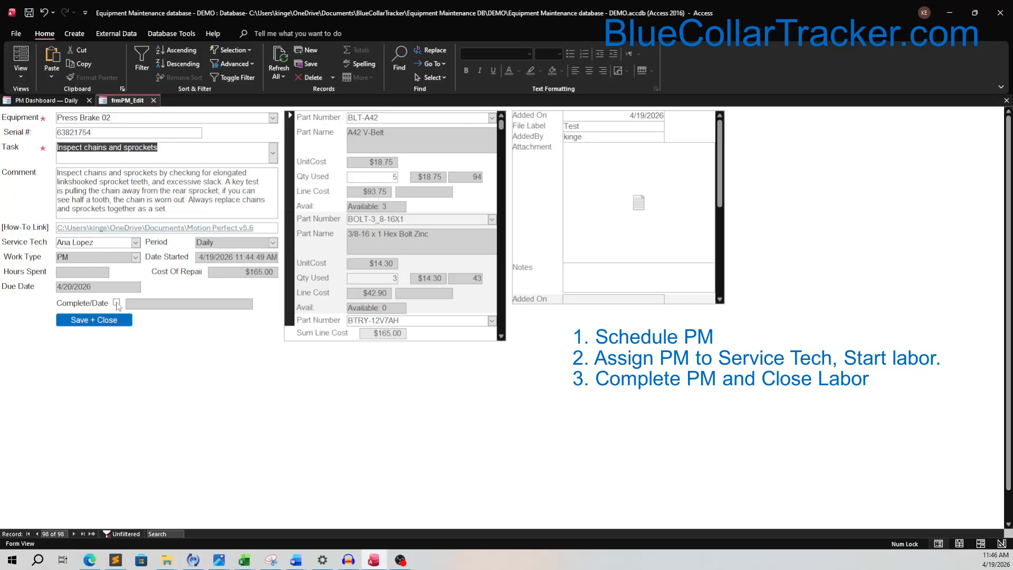
Mark the PM as complete, and save and close it with the next PM scheduled
click(116, 304)
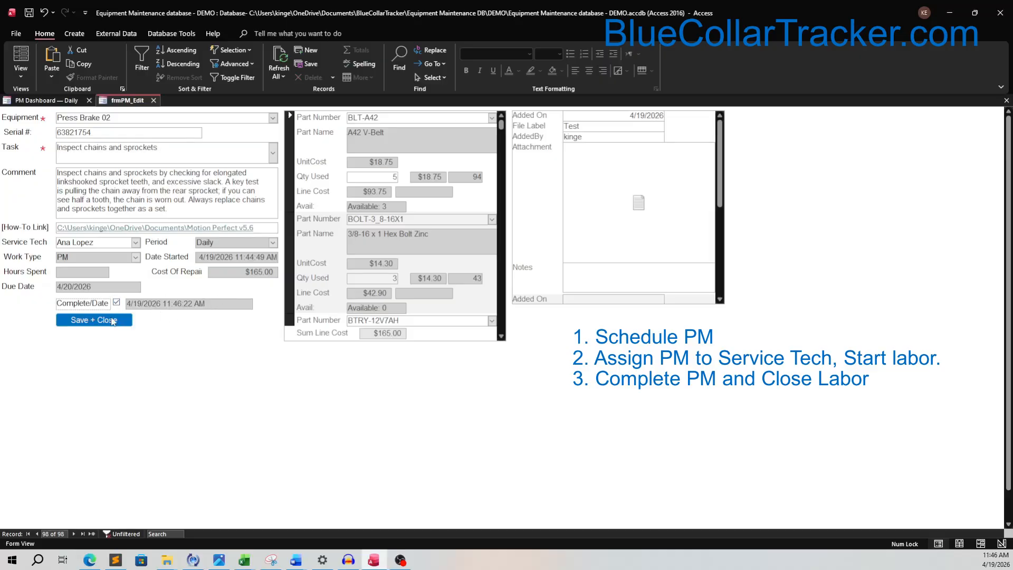
click(112, 321)
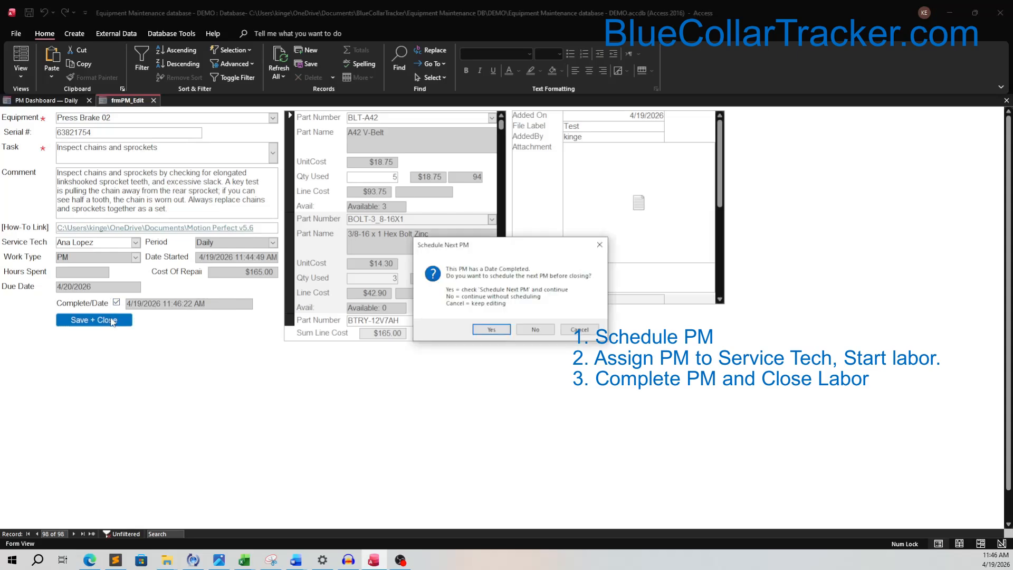
drag(499, 254, 257, 338)
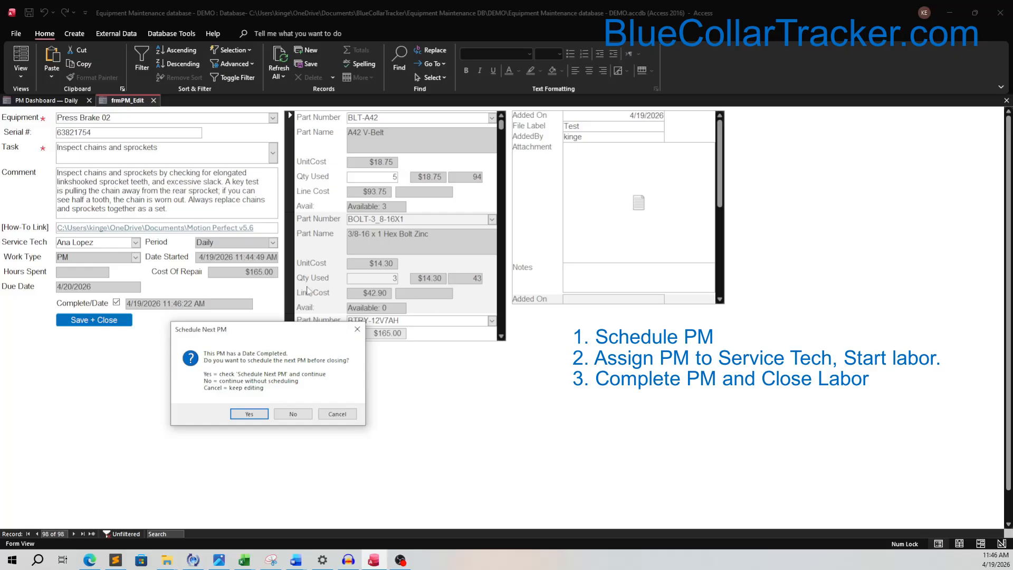
click(261, 414)
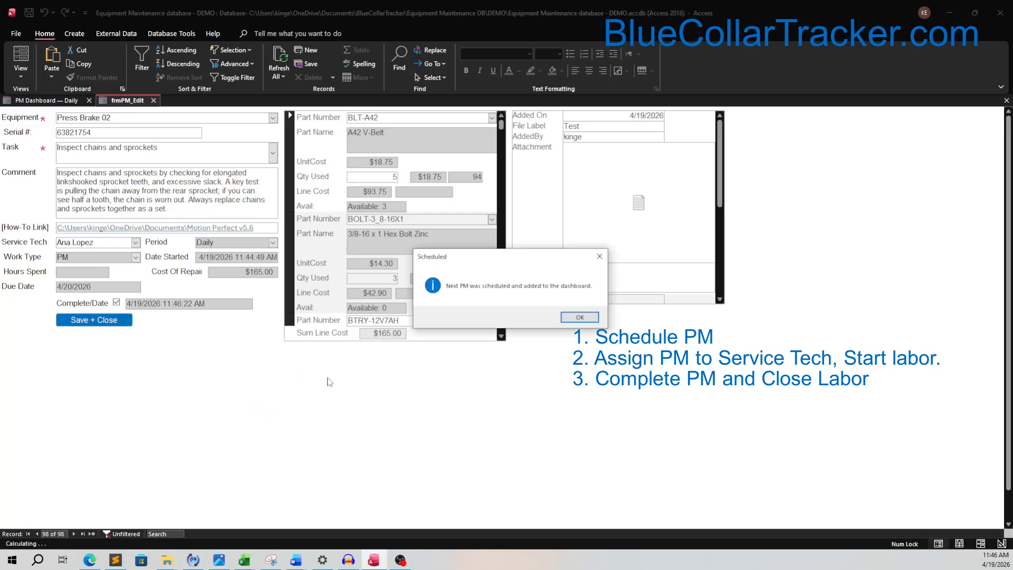
drag(522, 263, 298, 321)
click(369, 366)
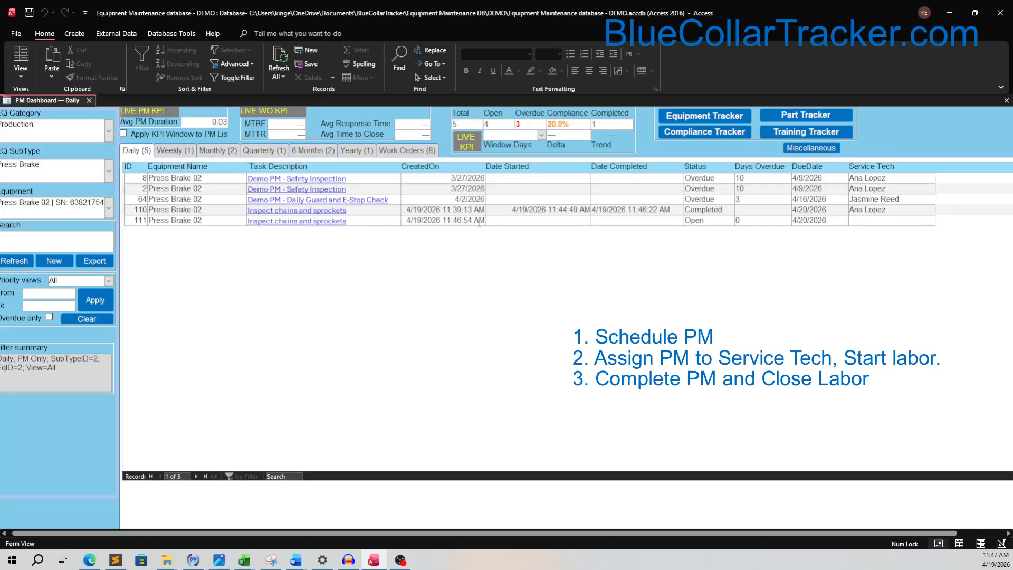
Reopen the completed Inspect chains and sprockets PM and try to schedule its next PM a second time while closing it
click(338, 210)
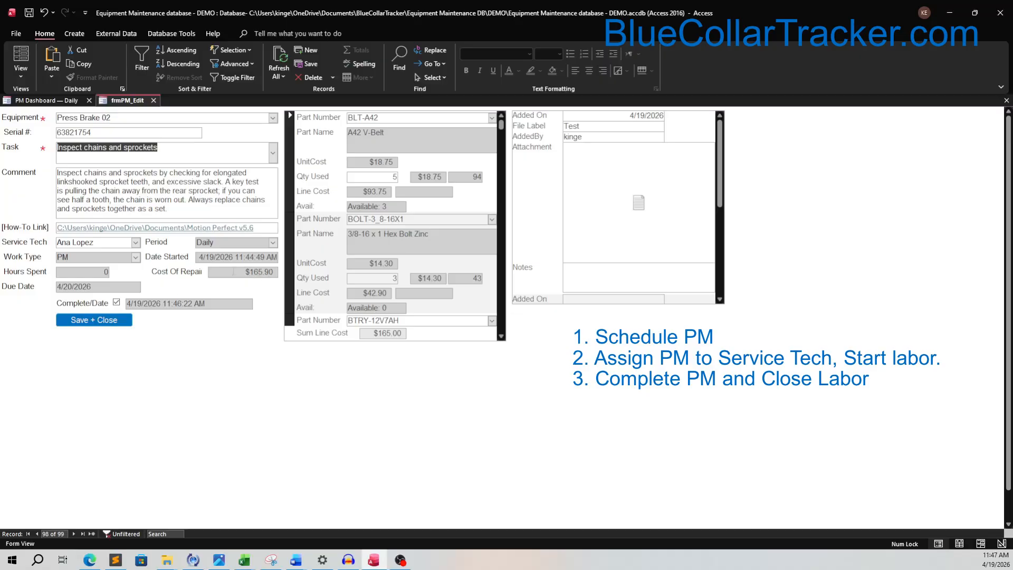
click(112, 321)
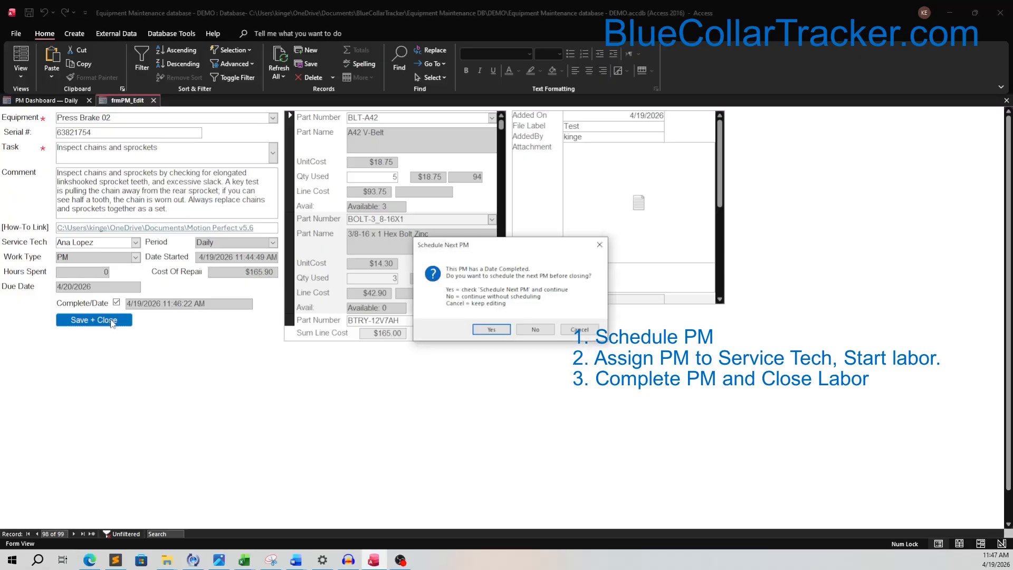
drag(451, 246, 247, 322)
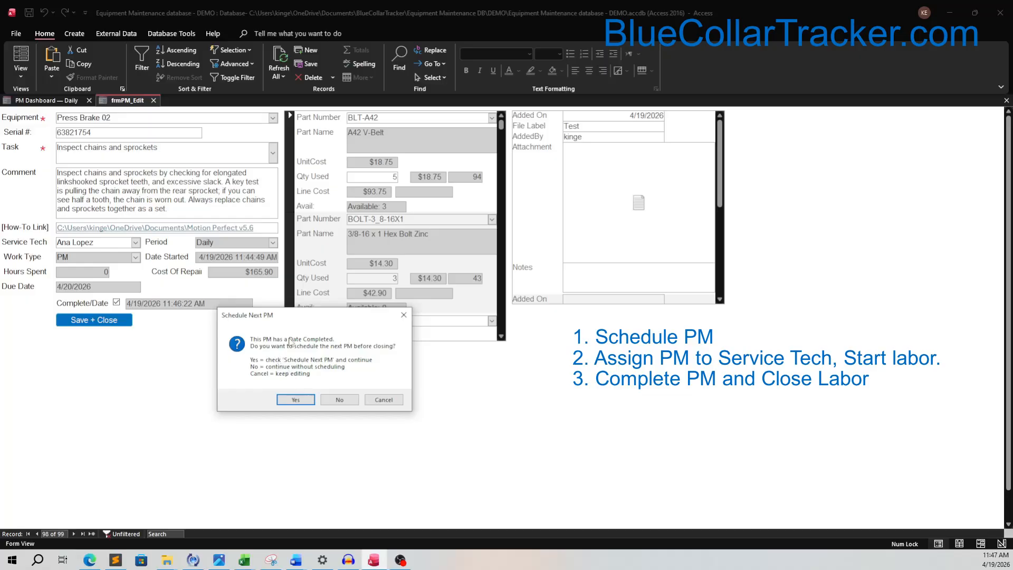
click(304, 402)
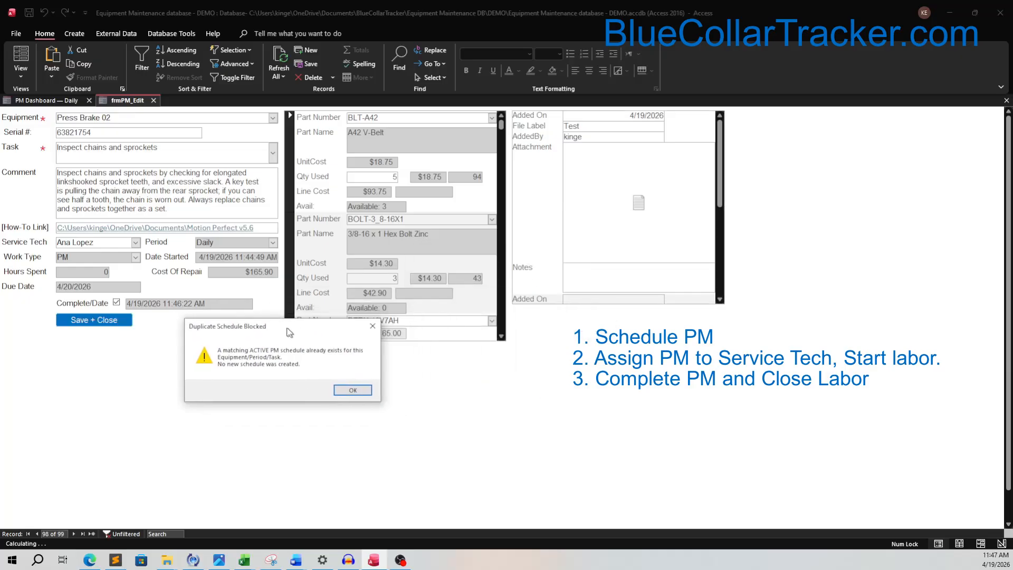
drag(287, 328, 282, 327)
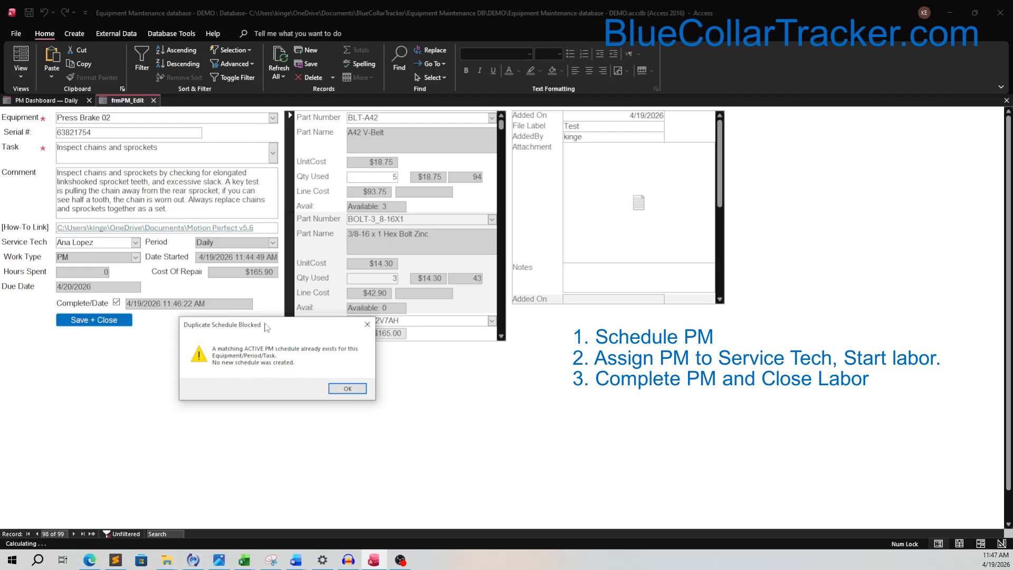
click(345, 388)
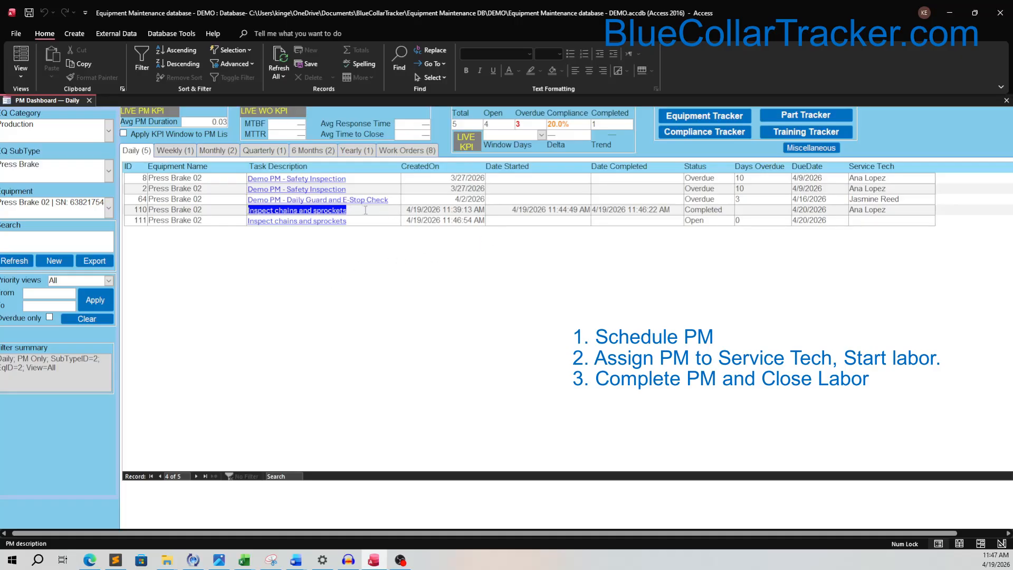
Open the completed Inspect chains and sprockets PM again and review the parts used on it
click(339, 210)
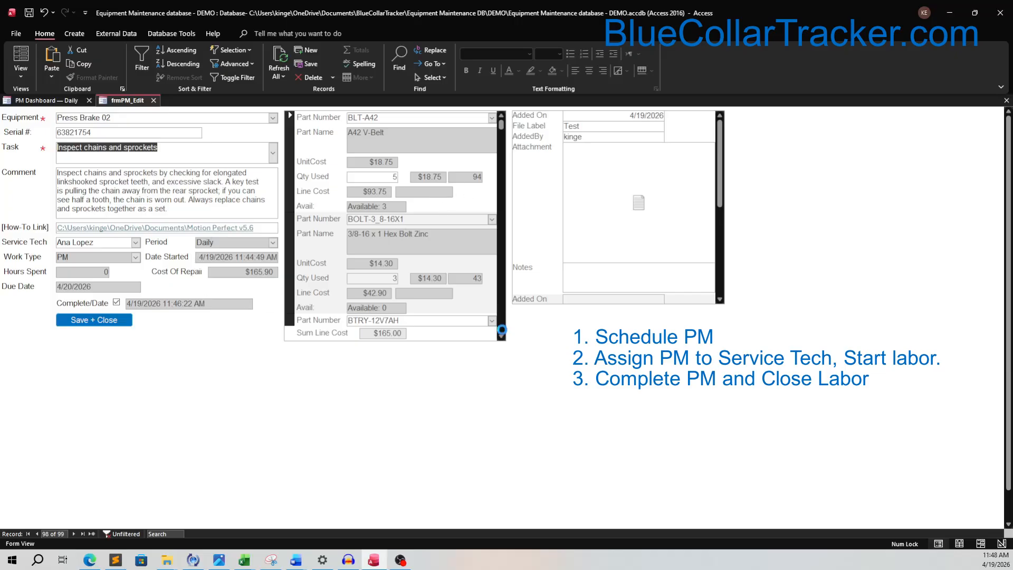
click(501, 337)
click(502, 336)
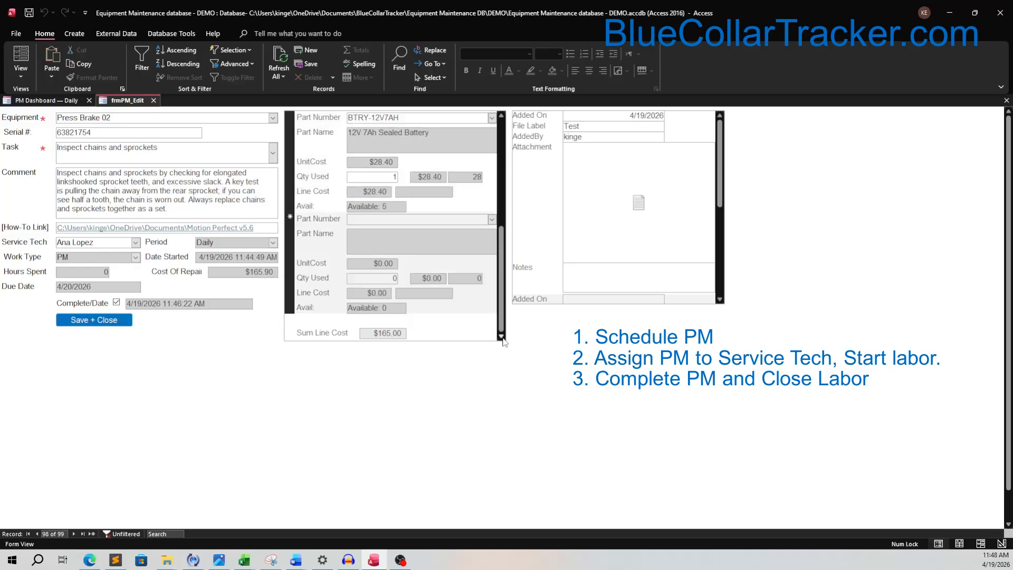
drag(500, 244, 503, 193)
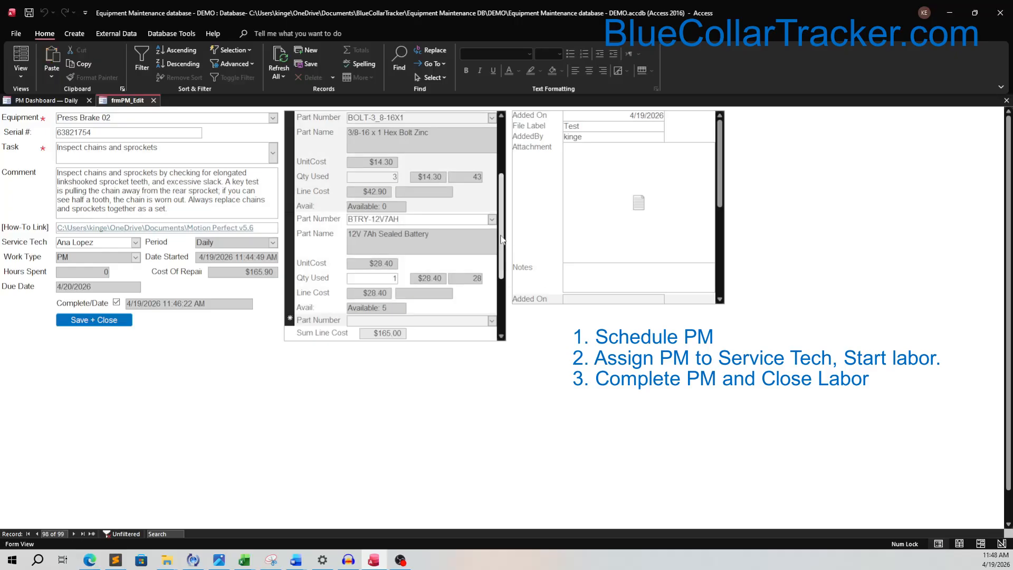